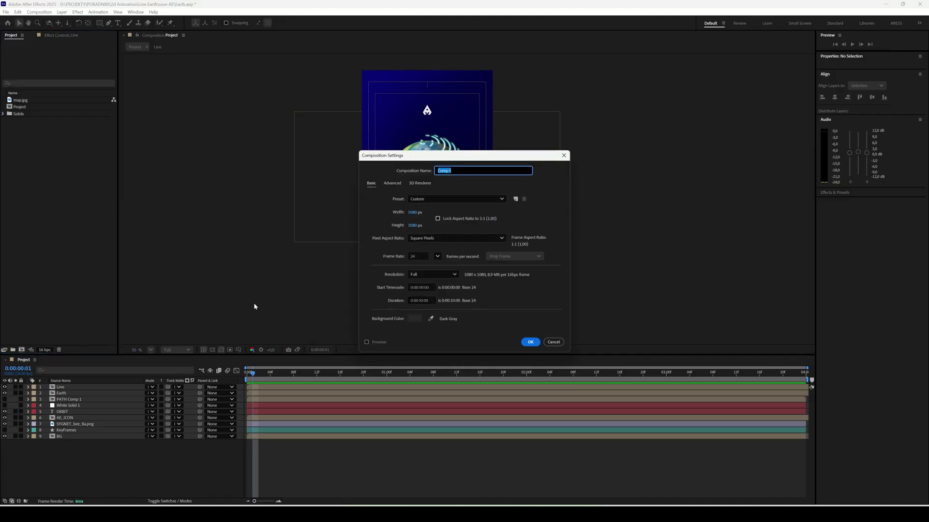
# Create a 1080 x 1080 px composition named Line at 24 fps with a duration of 4 seconds.
pyautogui.write('Line')
pyautogui.click(422, 300)
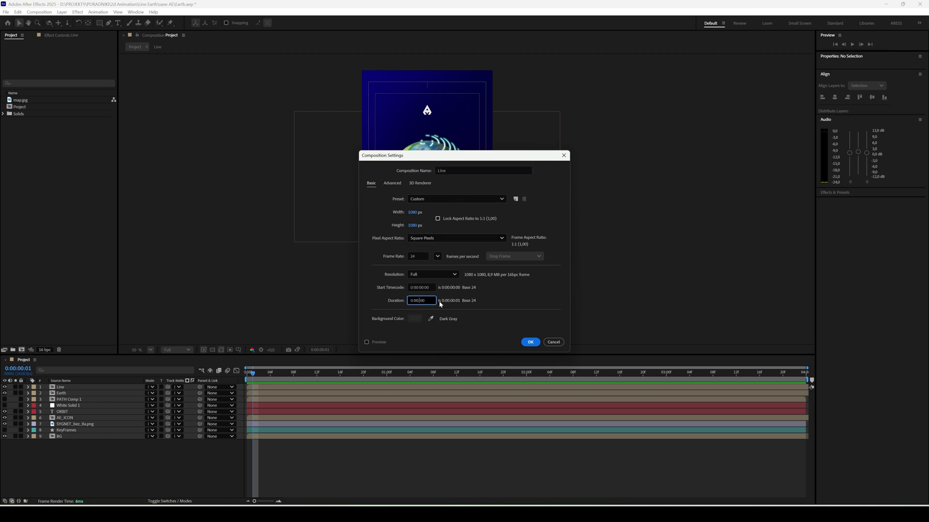
pyautogui.write('04:00')
pyautogui.click(486, 334)
pyautogui.click(530, 341)
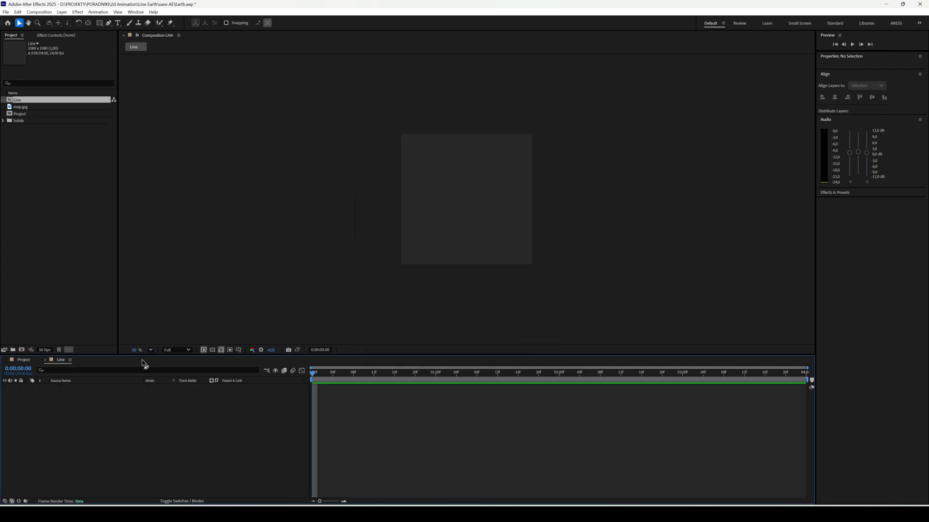
# Draw a straight horizontal line with the Pen tool near the centre of the composition.
pyautogui.click(109, 24)
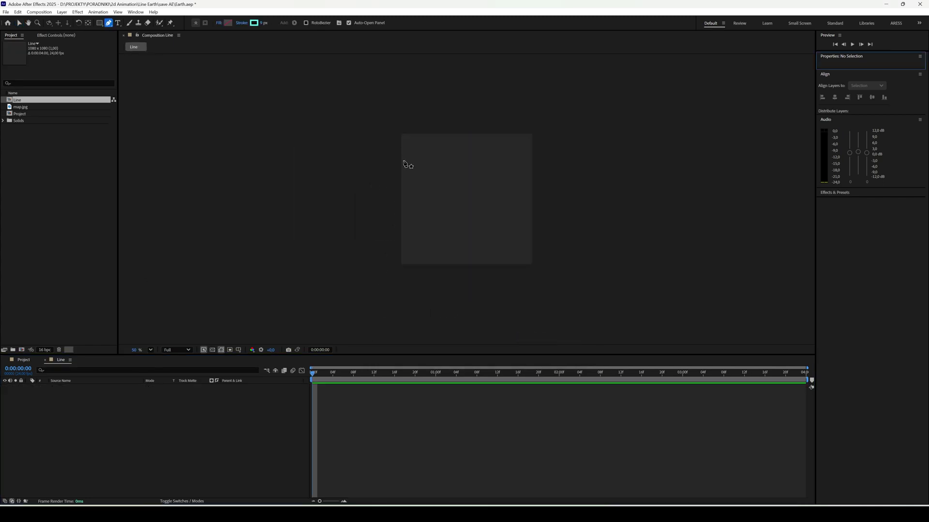
pyautogui.click(441, 202)
pyautogui.click(482, 201)
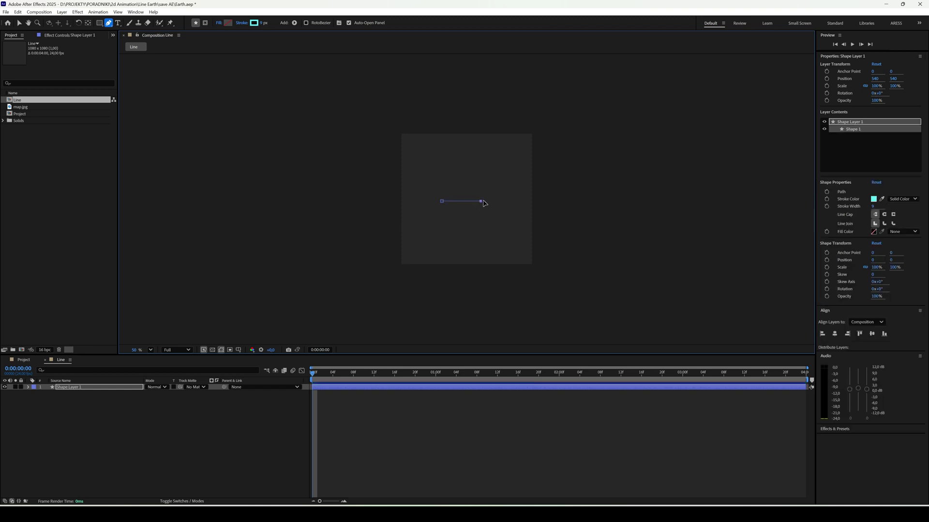
# Duplicate Shape 1 inside the contents of Shape Layer 1 and expand the copy's properties.
pyautogui.click(122, 387)
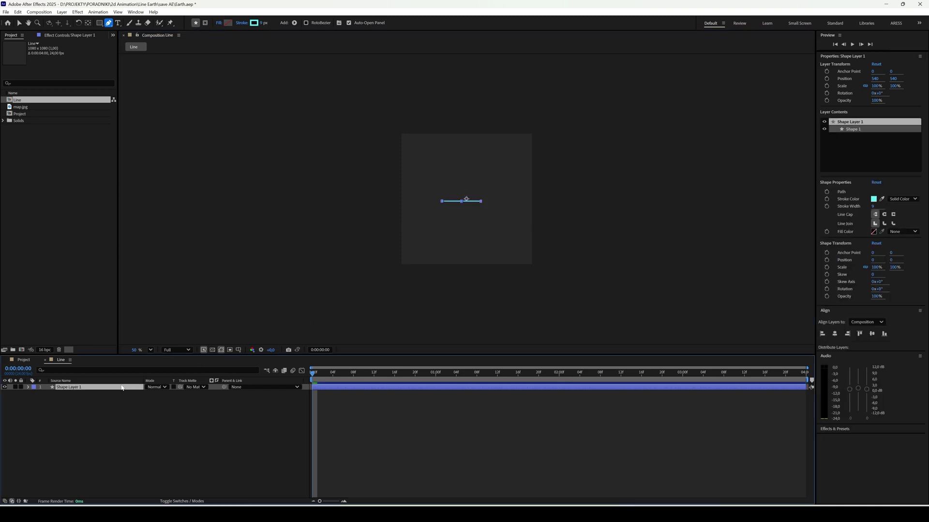
pyautogui.click(28, 388)
pyautogui.click(53, 394)
pyautogui.click(34, 393)
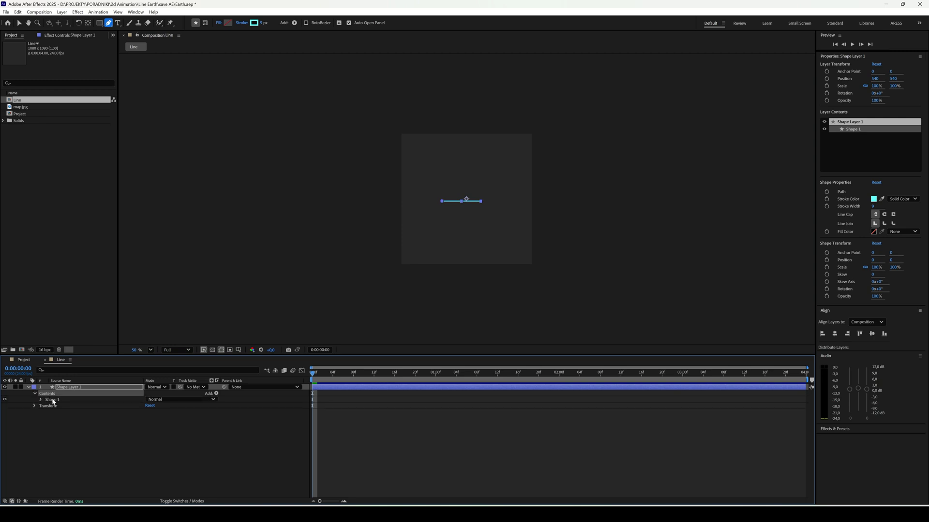
pyautogui.click(52, 400)
pyautogui.hotkey('ctrl', 'd')
pyautogui.click(41, 400)
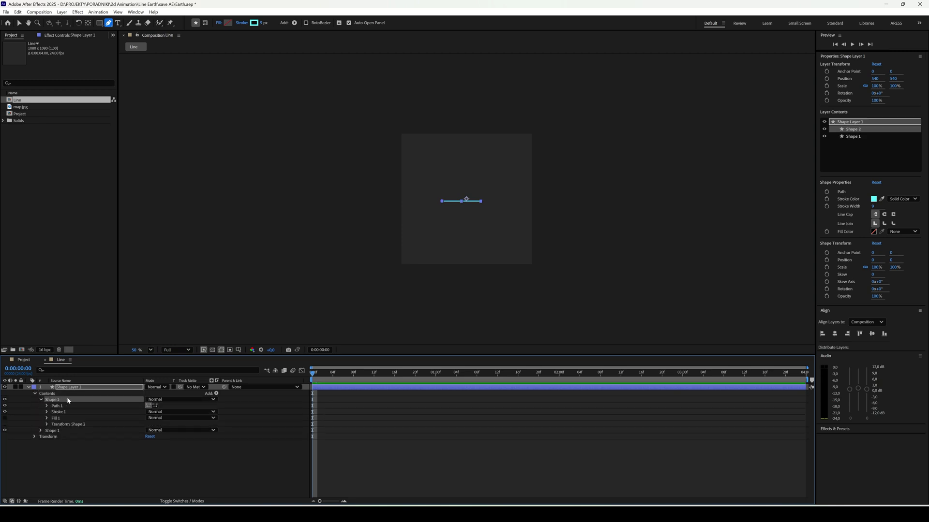
# Move the duplicated line left of the original, leaving a small gap, and shorten it to a short dash.
pyautogui.press('v')
pyautogui.click(454, 203)
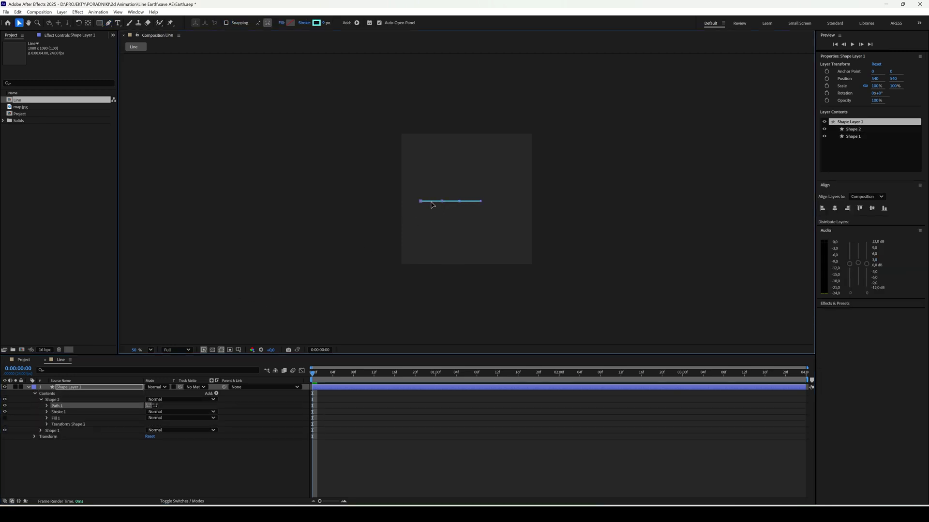
pyautogui.moveTo(460, 205); pyautogui.dragTo(410, 207)
pyautogui.click(47, 406)
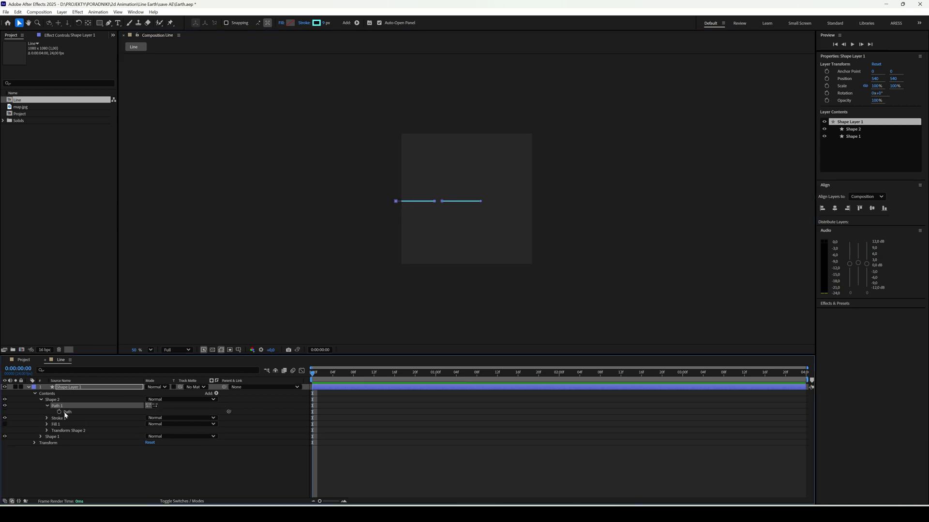
pyautogui.moveTo(396, 201); pyautogui.dragTo(427, 204)
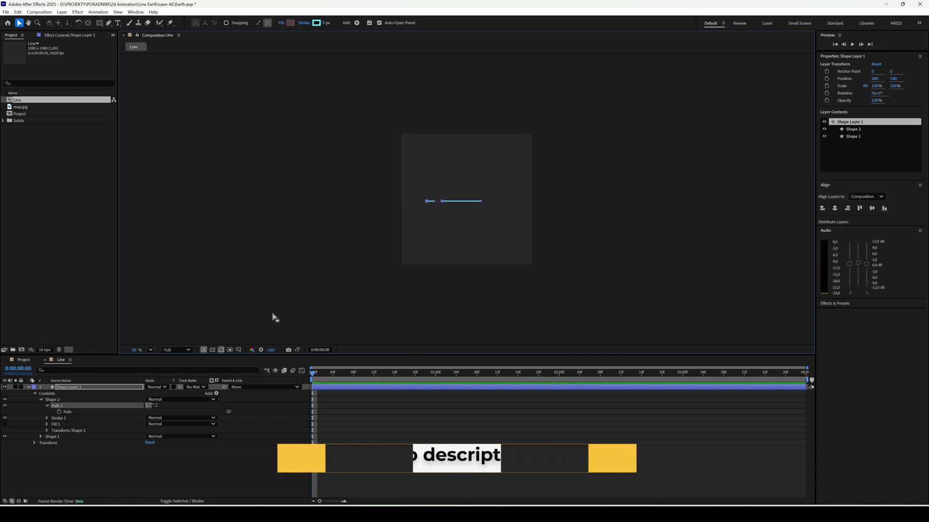
# Add the pasted expression to Shape Layer 1's Position, spacing all line layers evenly over thisComp.height while keeping the original X.
pyautogui.click(100, 389)
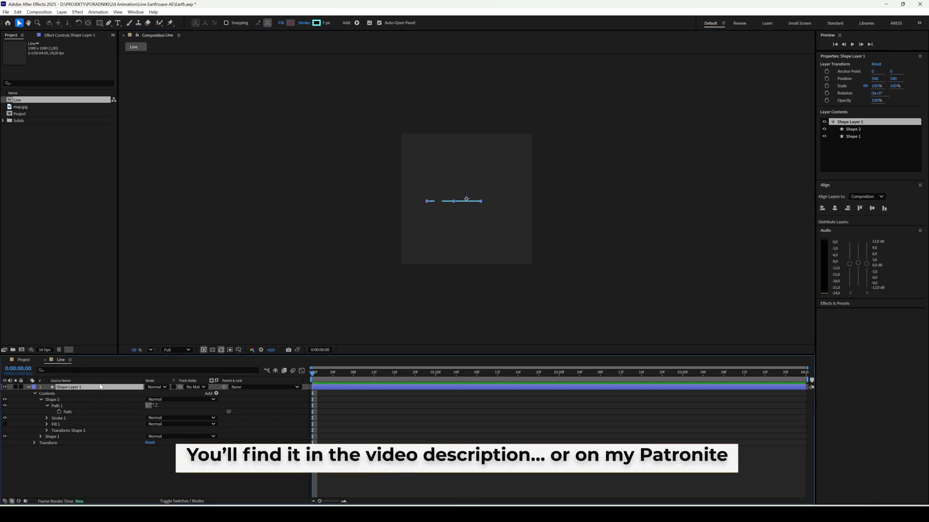
pyautogui.press('p')
pyautogui.click(103, 413)
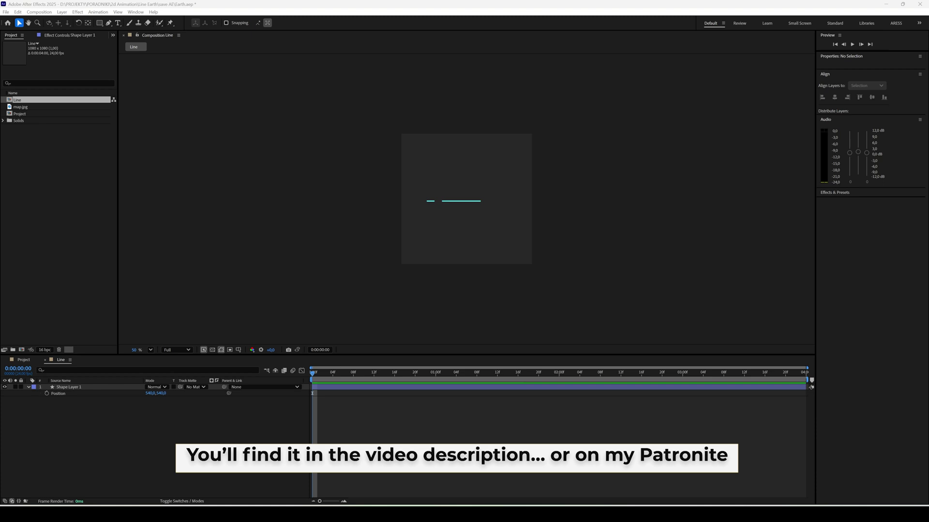
pyautogui.click(94, 425)
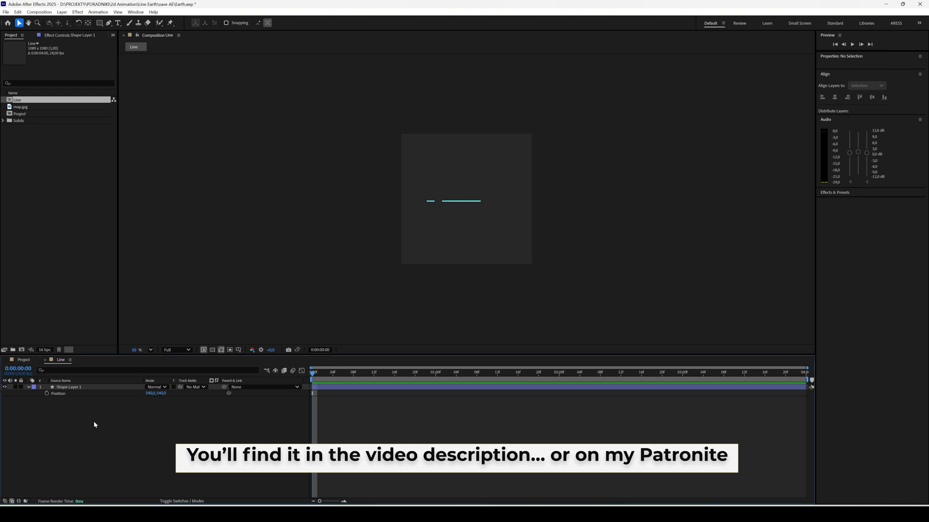
pyautogui.keyDown('alt'); pyautogui.click(48, 394); pyautogui.keyUp('alt')
pyautogui.hotkey('ctrl', 'v')
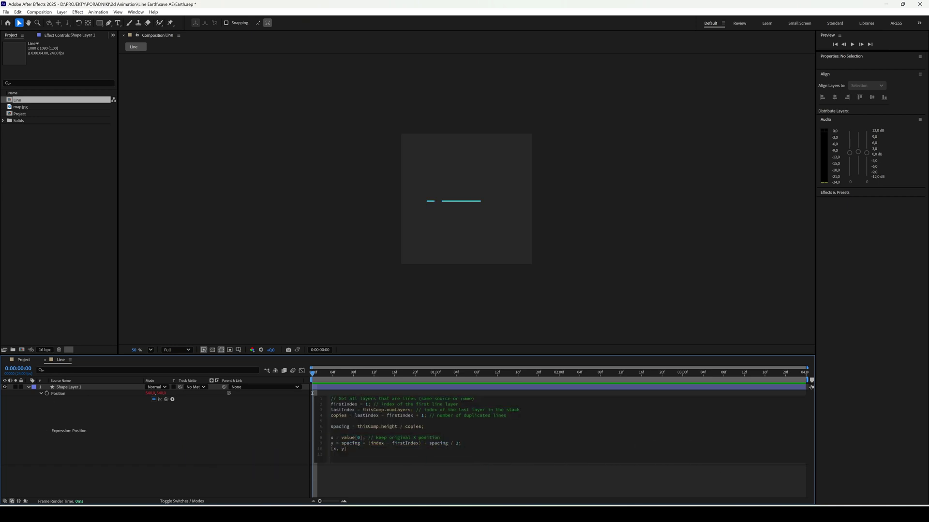
# Duplicate Shape Layer 1 twelve times to make a stack of thirteen line layers.
pyautogui.click(79, 387)
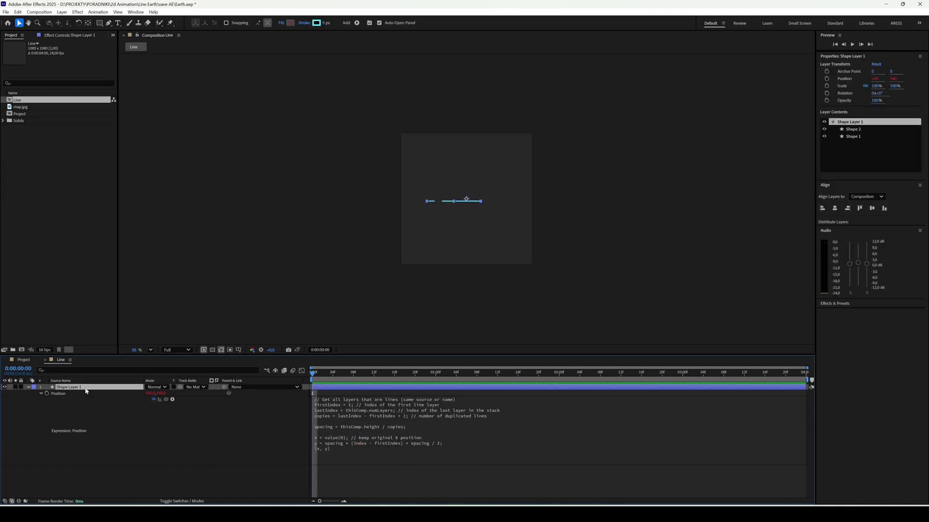
pyautogui.hotkey('ctrl', 'd')
pyautogui.hotkey('ctrl', 'd')
pyautogui.hotkey('ctrl', 'd')
pyautogui.hotkey('ctrl', 'd')
pyautogui.hotkey('ctrl', 'd')
pyautogui.hotkey('ctrl', 'd')
pyautogui.hotkey('ctrl', 'd')
pyautogui.hotkey('ctrl', 'd')
pyautogui.hotkey('ctrl', 'd')
pyautogui.hotkey('ctrl', 'd')
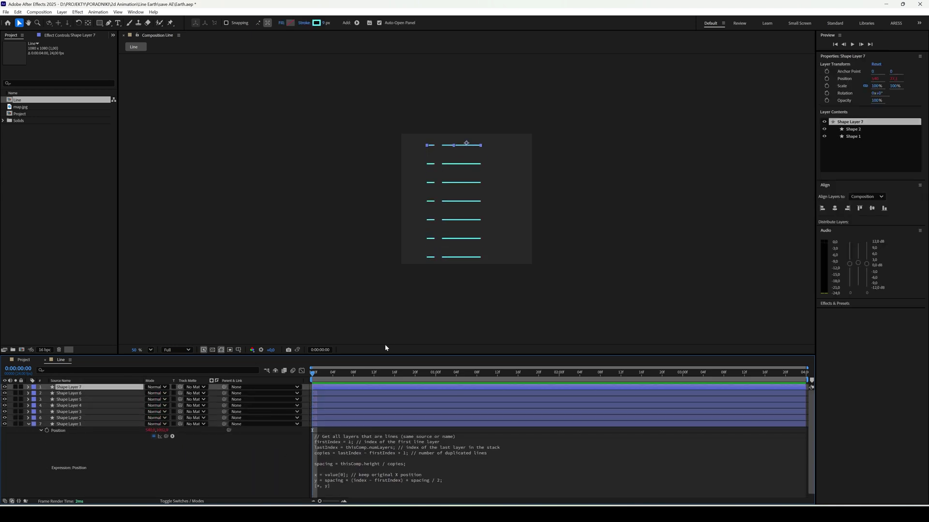
pyautogui.hotkey('ctrl', 'd')
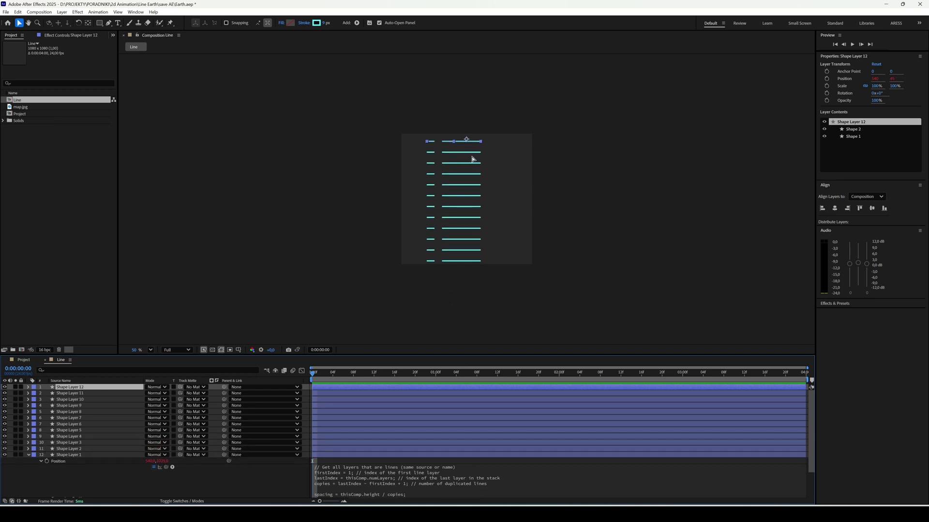
pyautogui.hotkey('ctrl', 'd')
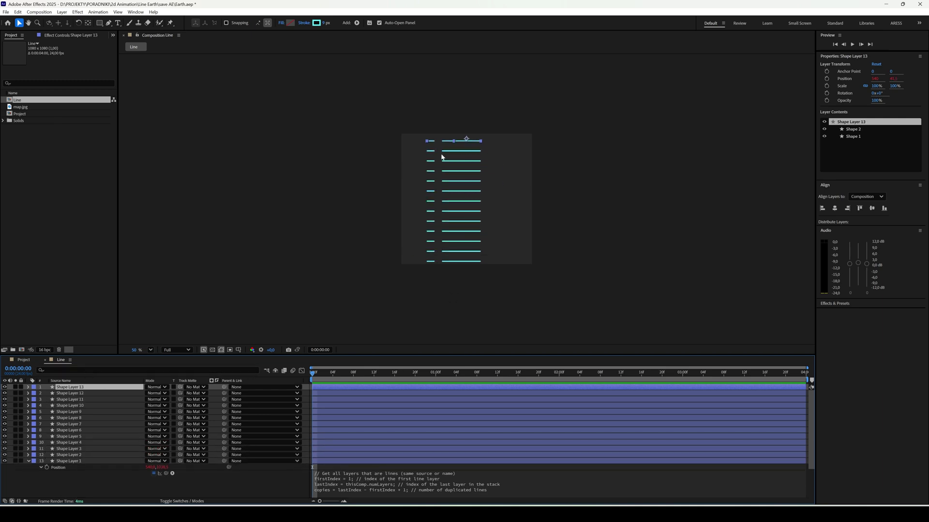
# Shorten the long line in the topmost layer, Shape Layer 13, and centre that layer horizontally in the composition.
pyautogui.scroll(2, 467, 137)
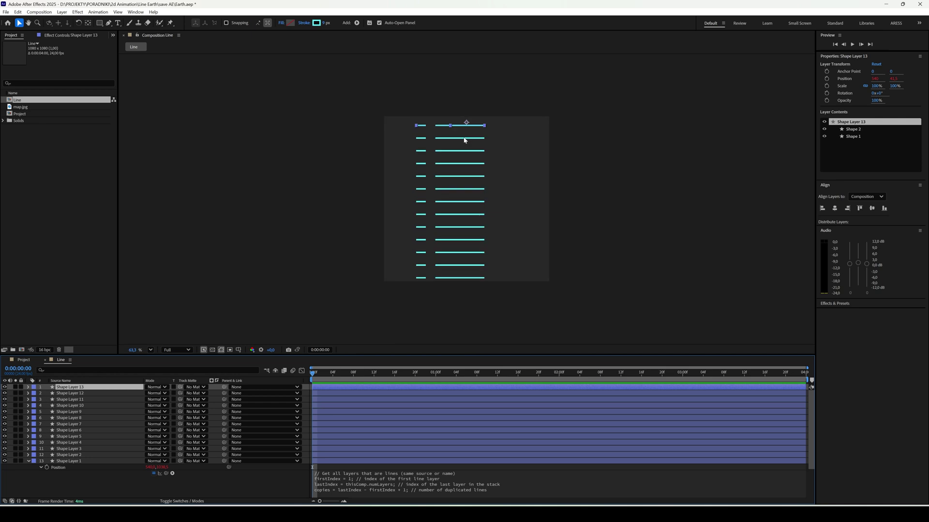
pyautogui.click(151, 350)
pyautogui.click(166, 360)
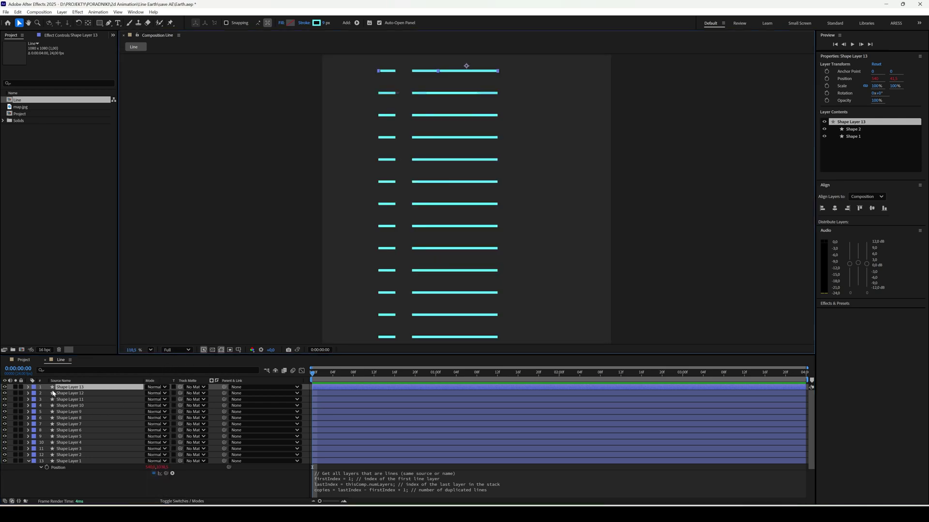
pyautogui.click(28, 387)
pyautogui.click(40, 405)
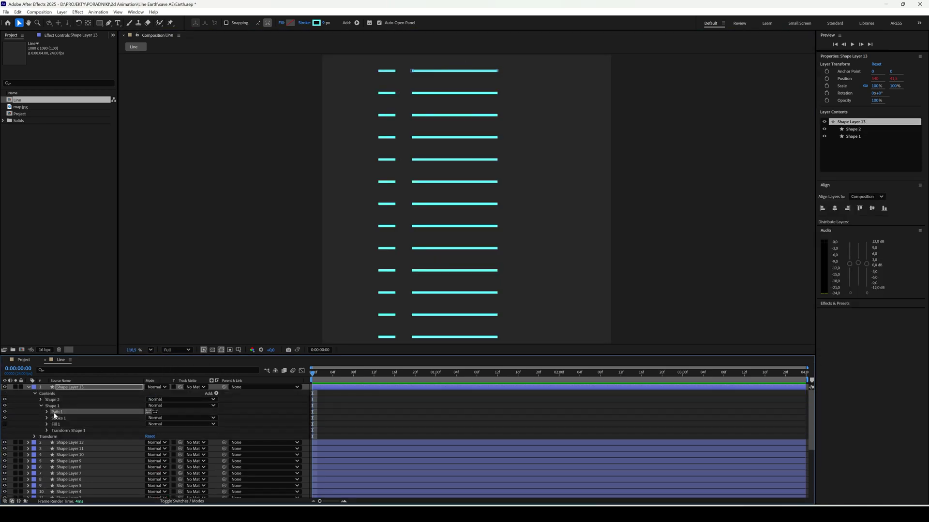
pyautogui.click(835, 208)
# Select Shape Layers 12 through 1 together and centre them horizontally in the composition.
pyautogui.click(73, 442)
pyautogui.scroll(-4, 86, 436)
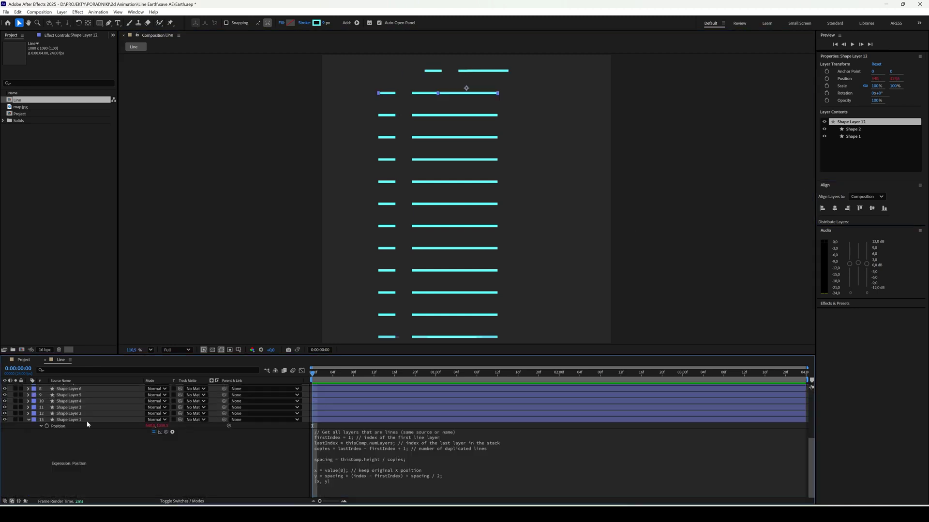
pyautogui.keyDown('shift'); pyautogui.click(86, 421); pyautogui.keyUp('shift')
pyautogui.click(835, 208)
# Shorten and shift the two lines of Shape Layer 12 inward, keeping the row slightly wider than the top one.
pyautogui.click(89, 472)
pyautogui.scroll(3, 89, 402)
pyautogui.click(63, 427)
pyautogui.click(28, 427)
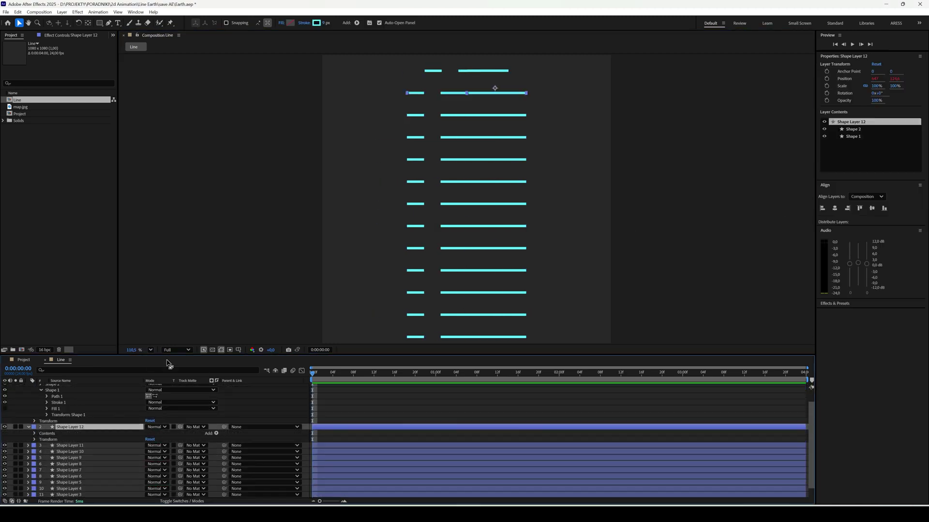
pyautogui.click(34, 433)
pyautogui.click(41, 440)
pyautogui.click(47, 445)
pyautogui.click(67, 452)
pyautogui.moveTo(441, 93)
pyautogui.mouseDown()
pyautogui.moveTo(454, 93)
pyautogui.moveTo(440, 93)
pyautogui.mouseUp()
pyautogui.moveTo(406, 93); pyautogui.dragTo(420, 93)
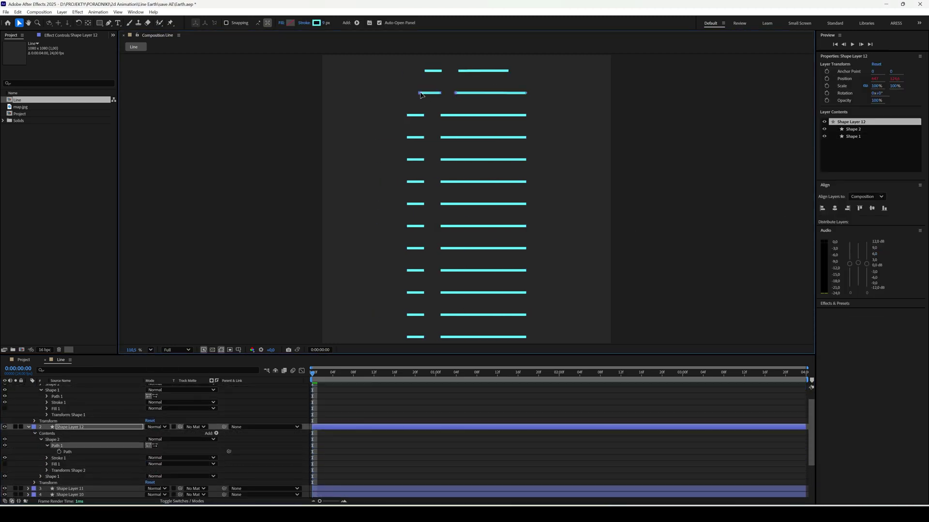
pyautogui.moveTo(526, 93); pyautogui.dragTo(519, 93)
# Shift the short dash of Shape Layer 11 inward and slightly shorten the right end of its long line.
pyautogui.click(28, 428)
pyautogui.click(28, 433)
pyautogui.click(35, 439)
pyautogui.click(41, 446)
pyautogui.click(47, 452)
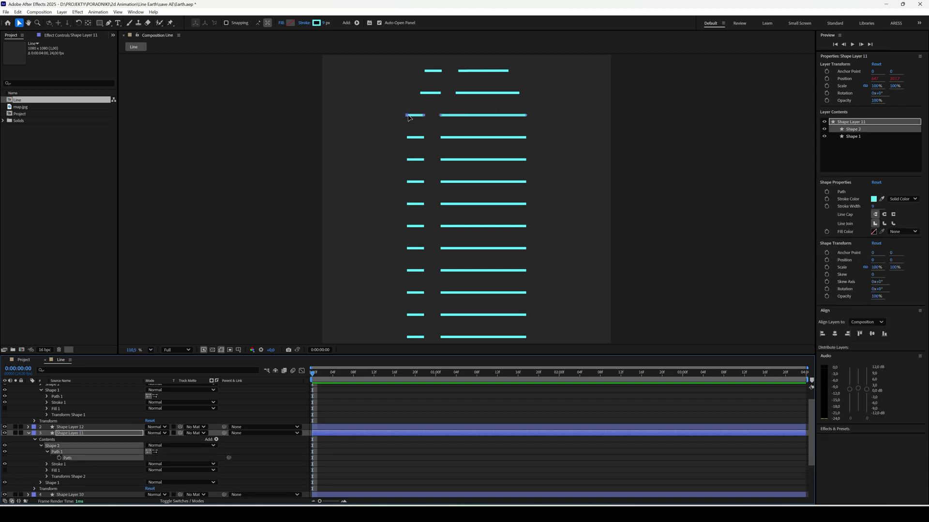
pyautogui.moveTo(409, 115); pyautogui.dragTo(417, 115)
pyautogui.moveTo(525, 115); pyautogui.dragTo(523, 115)
pyautogui.click(28, 433)
# Reshape the remaining rows into a rounded silhouette, widest at the middle row, and centre all thirteen layers horizontally.
pyautogui.click(72, 440)
pyautogui.click(27, 439)
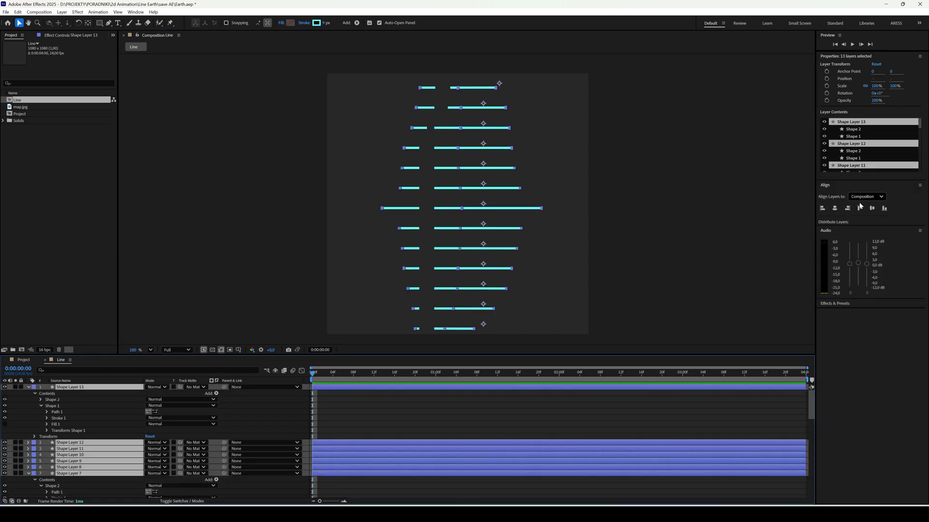
pyautogui.click(834, 208)
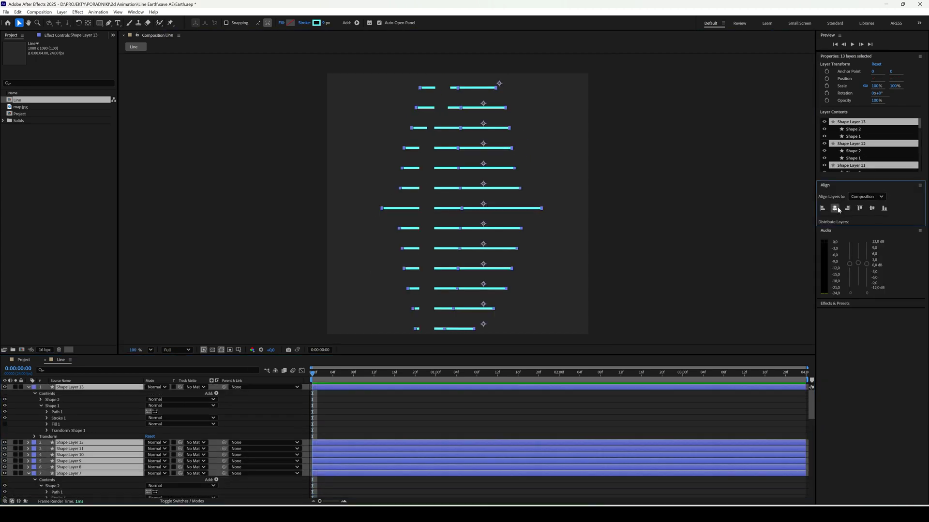
pyautogui.click(450, 399)
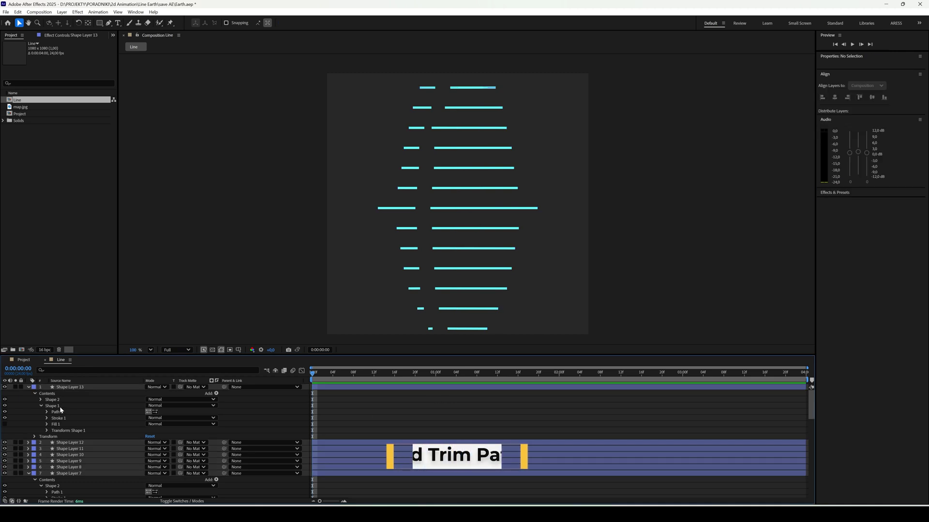
# Add Trim Paths to Shape Layer 13 and set its End to 85%.
pyautogui.click(69, 388)
pyautogui.click(215, 393)
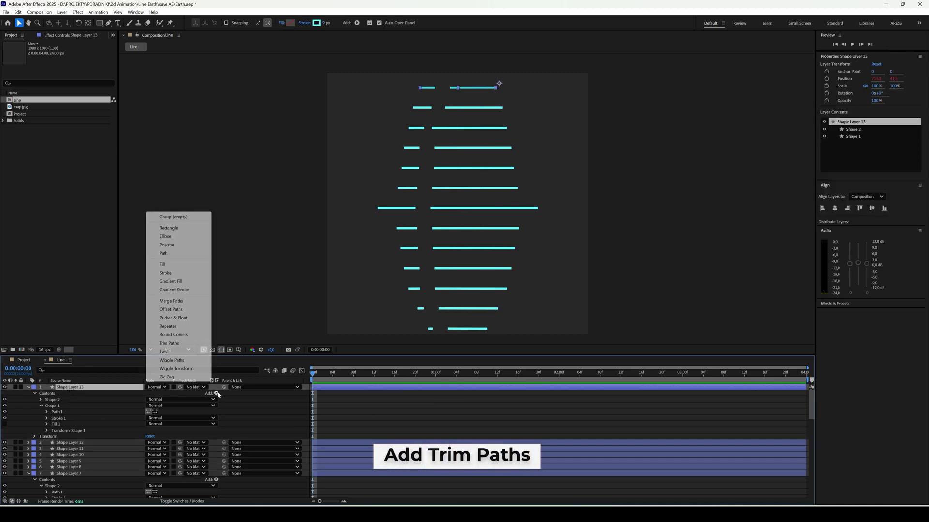
pyautogui.click(186, 345)
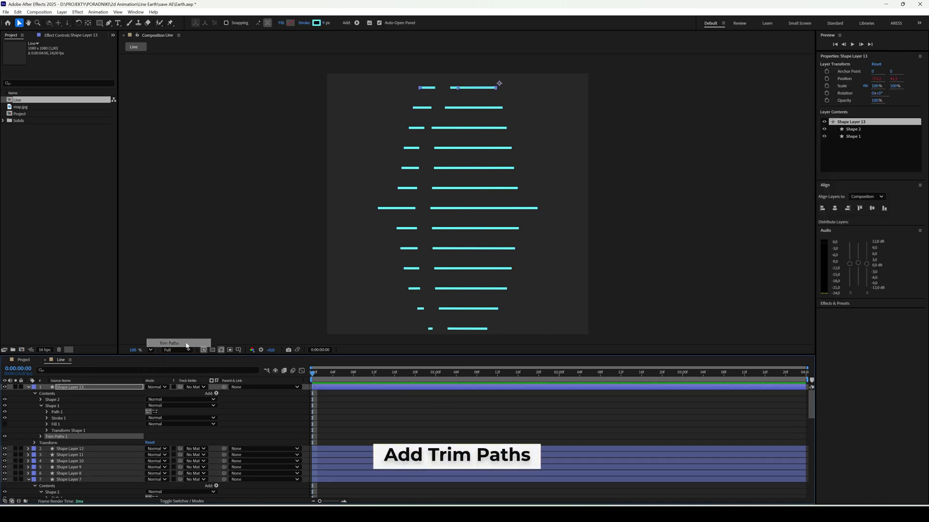
pyautogui.click(41, 436)
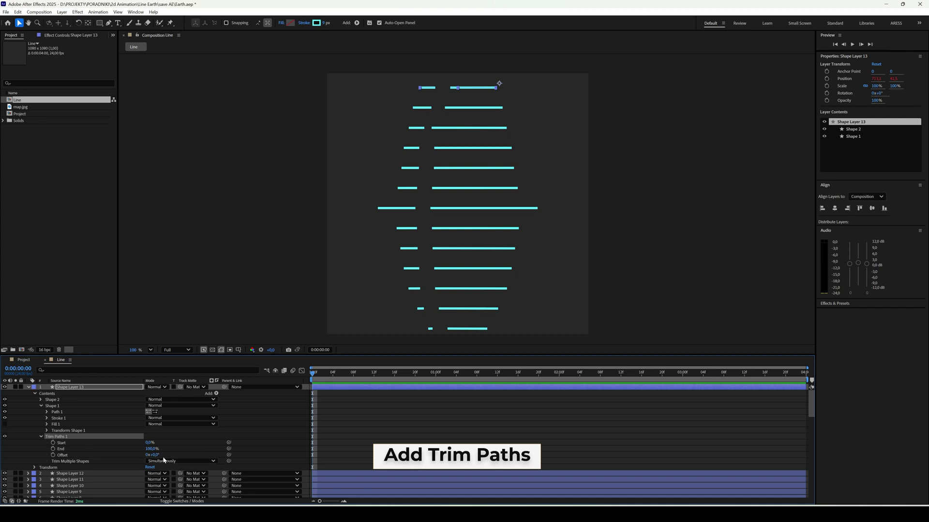
pyautogui.moveTo(152, 449); pyautogui.dragTo(144, 449)
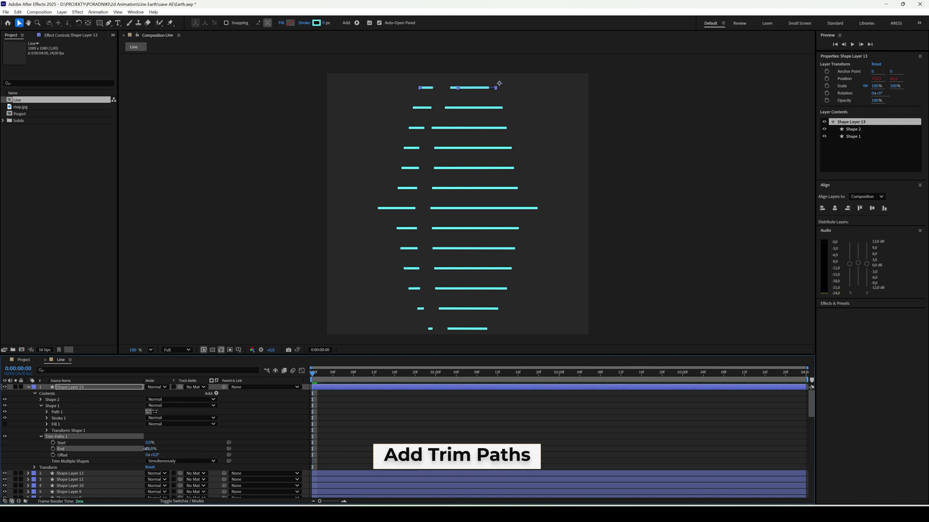
# Give the Trim Paths Offset of Shape Layer 13 the expression time*90 and preview the animation.
pyautogui.keyDown('alt'); pyautogui.click(53, 456); pyautogui.keyUp('alt')
pyautogui.write('tim')
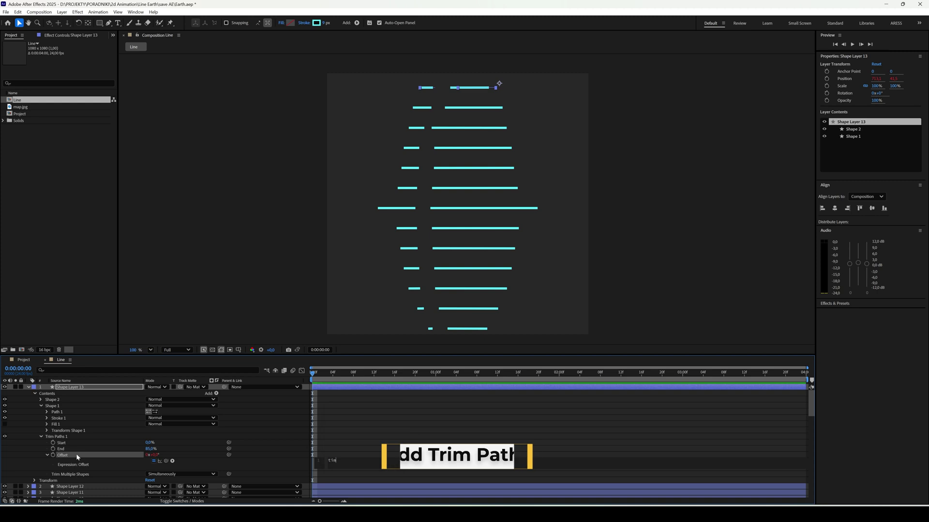
pyautogui.write('e*360/4')
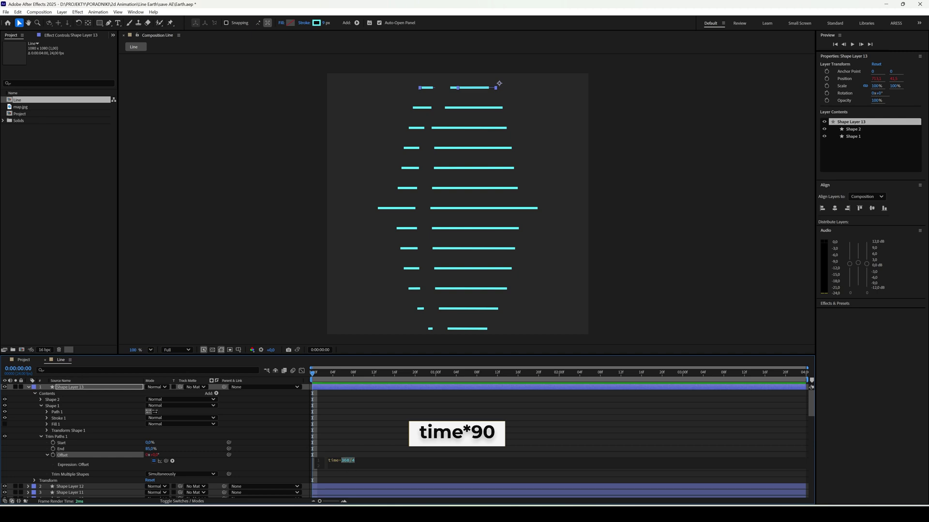
pyautogui.write('90')
pyautogui.press('F2')
pyautogui.press('space')
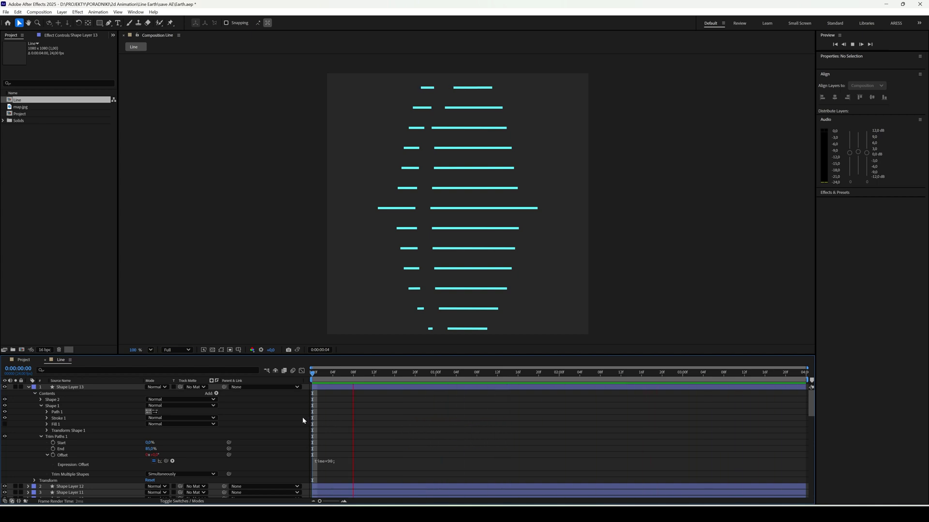
pyautogui.press('space')
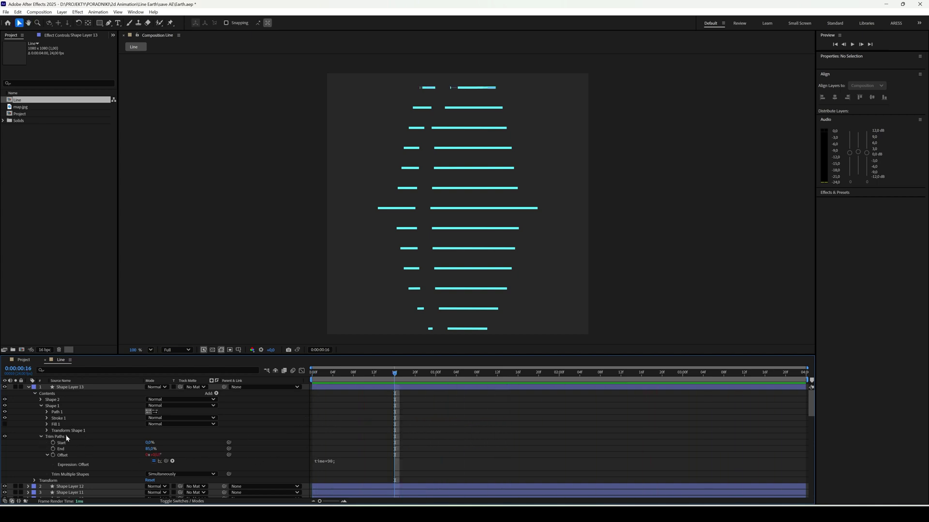
# Copy the Trim Paths with its Offset expression from Shape Layer 13 to Shape Layers 1–12 and preview the animation.
pyautogui.click(67, 438)
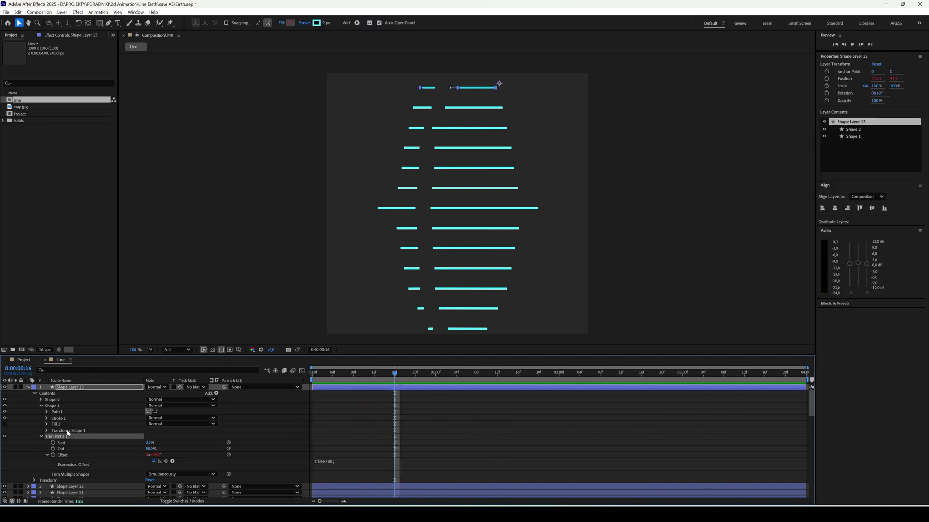
pyautogui.click(28, 387)
pyautogui.click(76, 394)
pyautogui.scroll(-5, 87, 464)
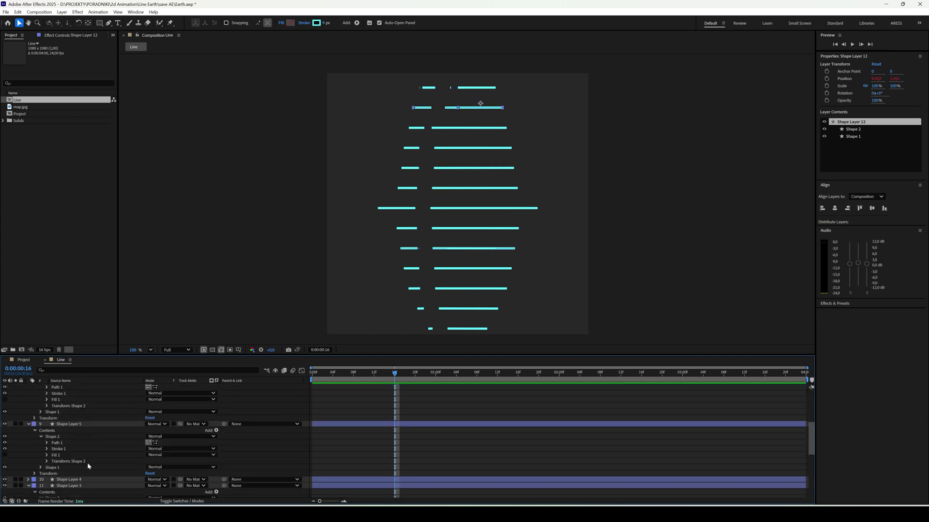
pyautogui.scroll(-5, 87, 463)
pyautogui.keyDown('shift'); pyautogui.click(54, 446); pyautogui.keyUp('shift')
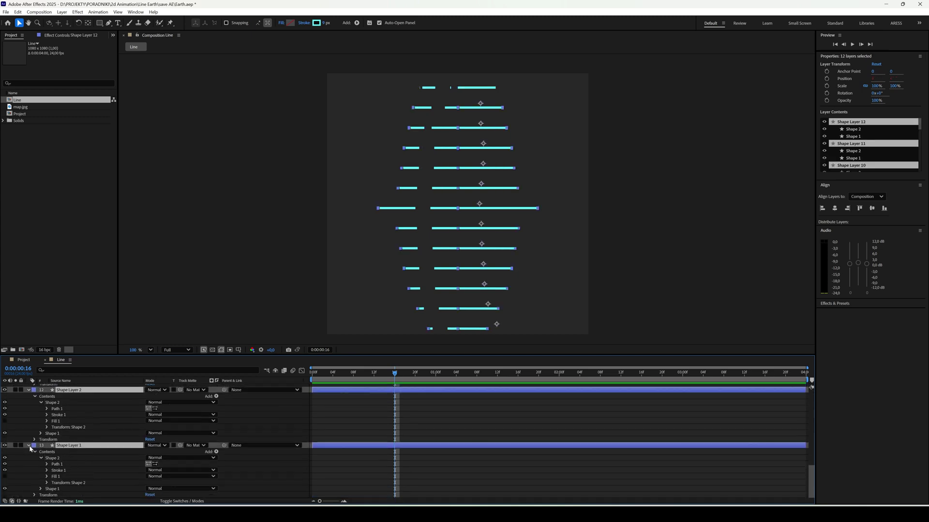
pyautogui.click(29, 447)
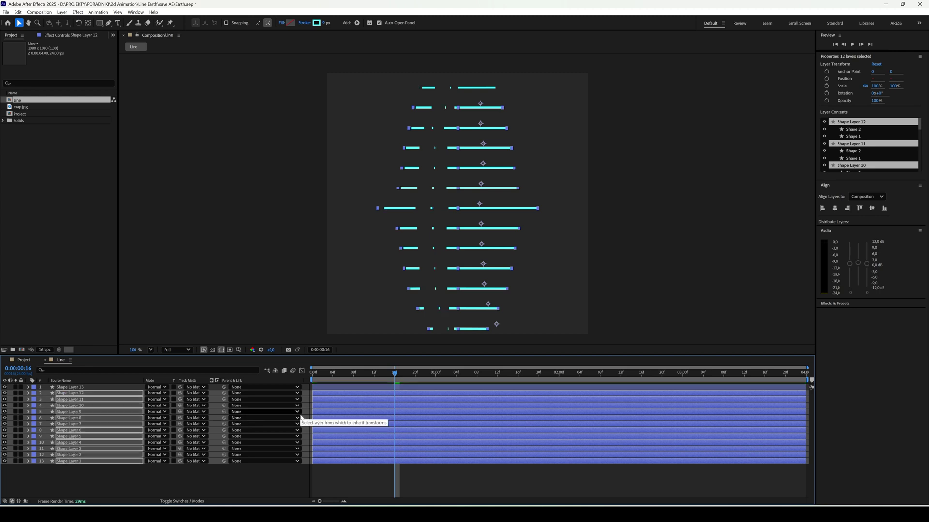
pyautogui.press('space')
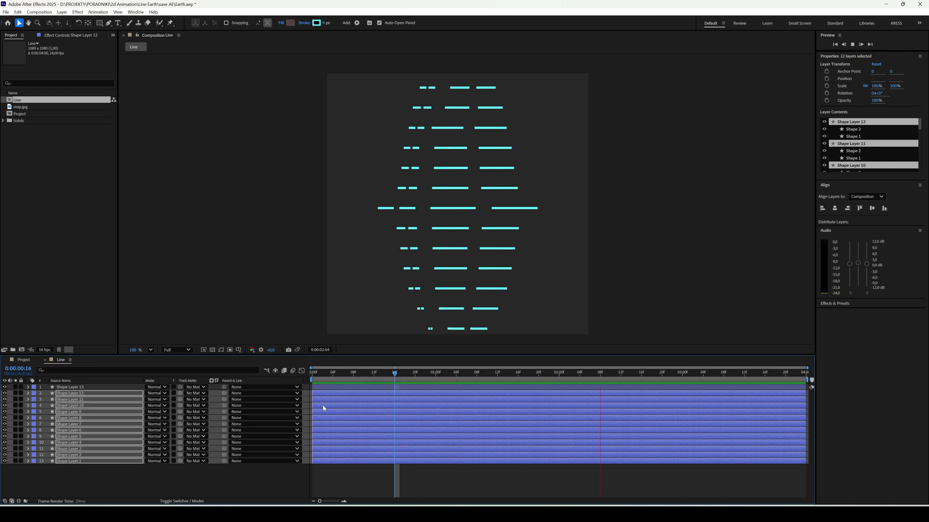
pyautogui.press('space')
pyautogui.click(207, 481)
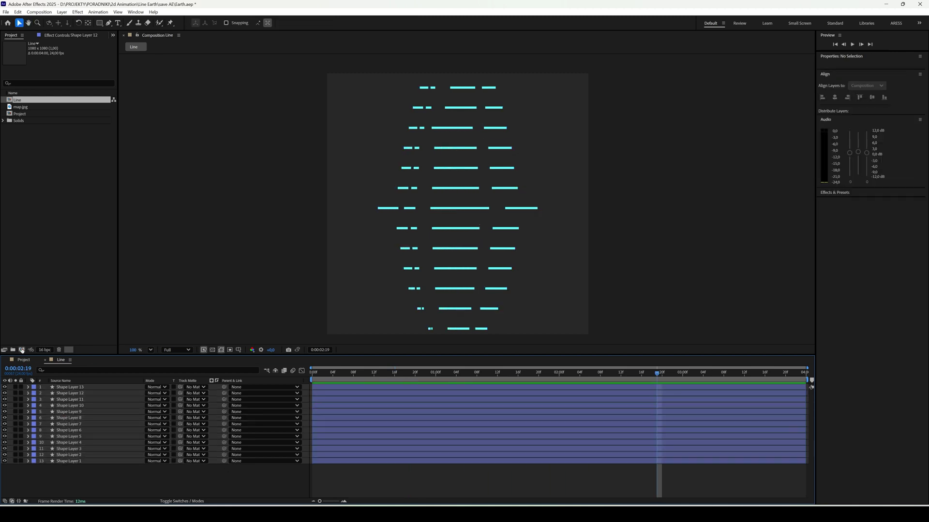
# Create a new composition named BG with the HD 1920x1080 24 fps preset.
pyautogui.click(21, 349)
pyautogui.click(438, 199)
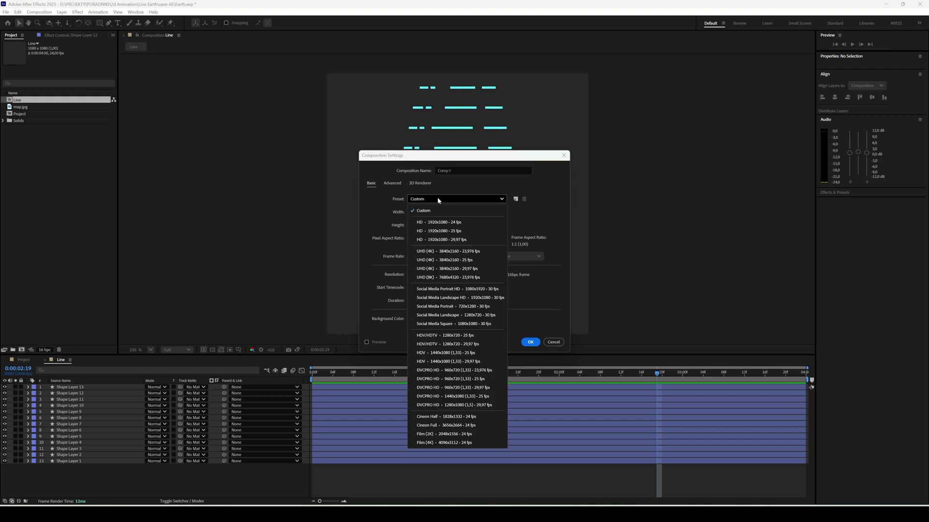
pyautogui.click(441, 223)
pyautogui.click(459, 171)
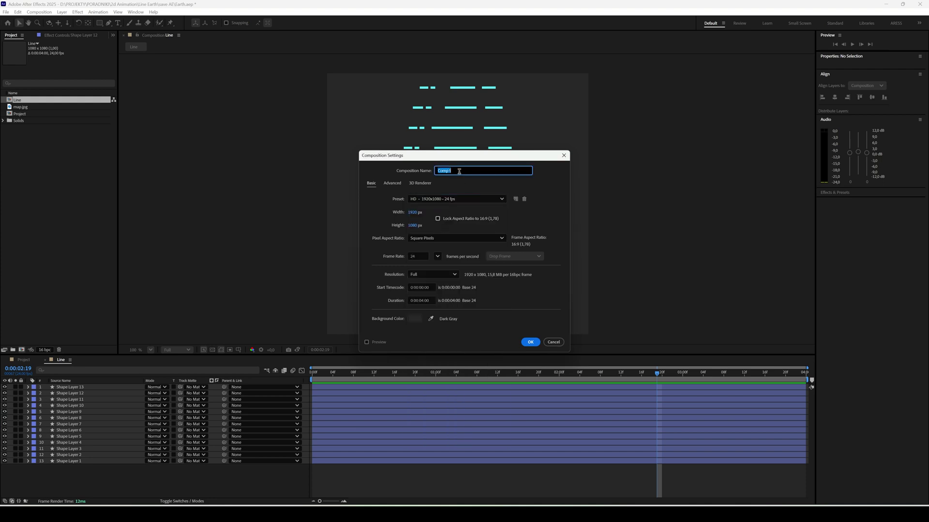
pyautogui.write('BG')
pyautogui.press('Return')
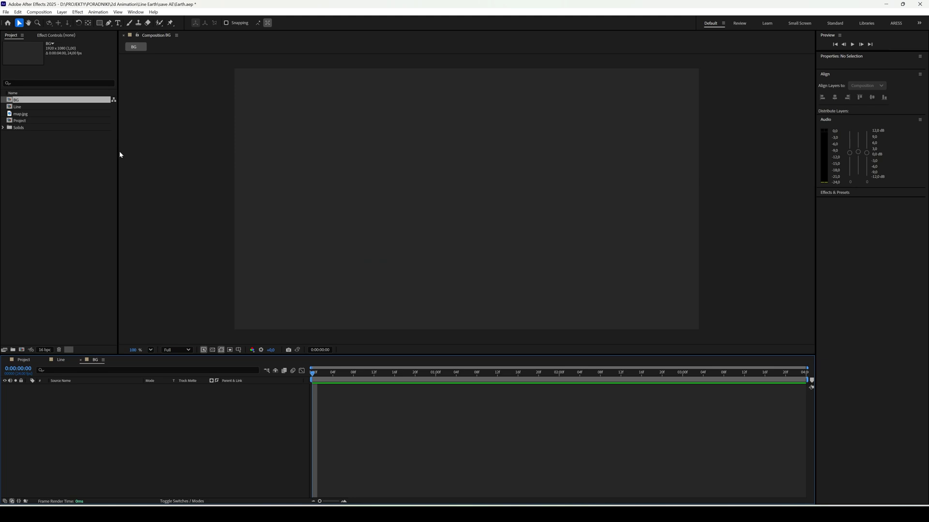
# Add the Line composition to BG and apply the CC Sphere effect to it.
pyautogui.click(19, 109)
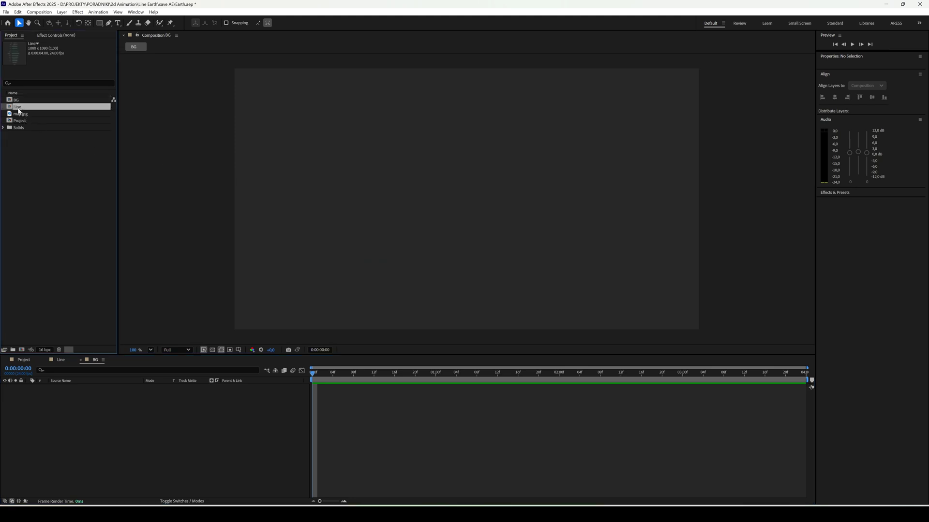
pyautogui.moveTo(19, 111); pyautogui.dragTo(100, 398)
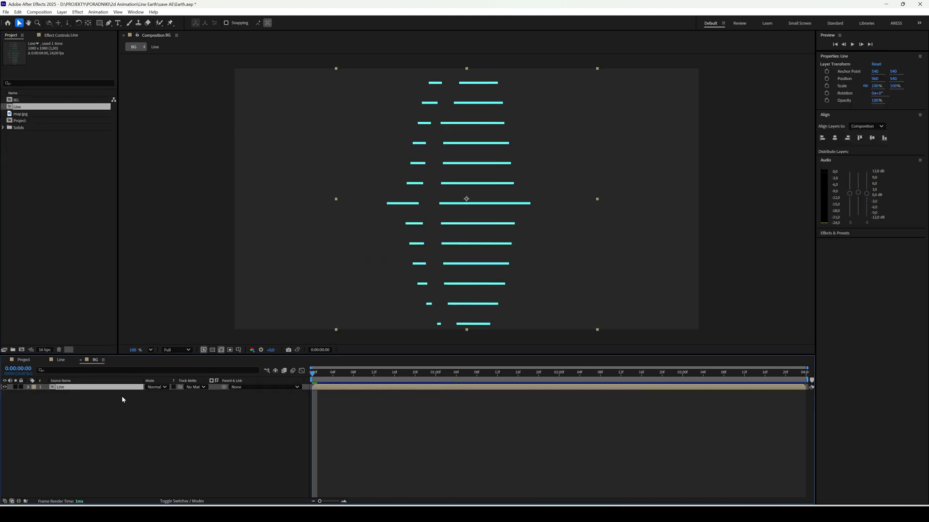
pyautogui.click(830, 235)
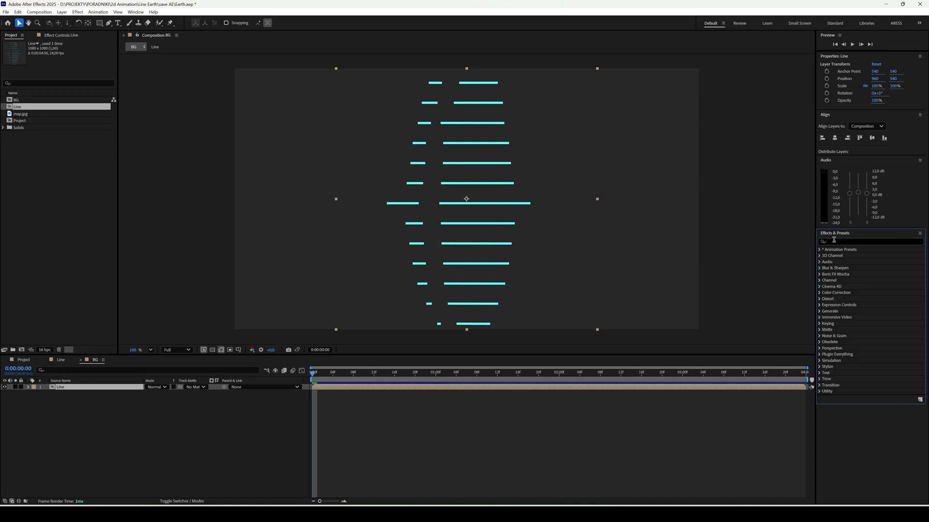
pyautogui.click(835, 241)
pyautogui.write('cc s')
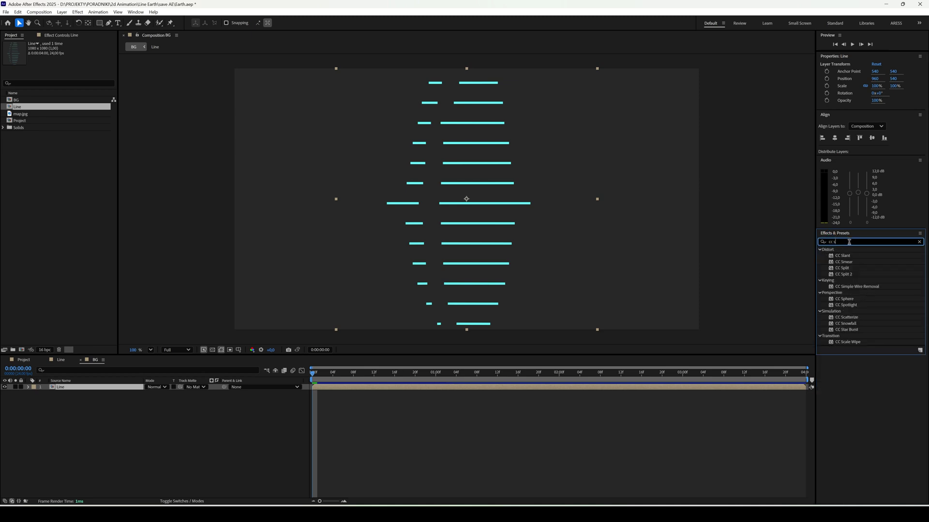
pyautogui.moveTo(854, 300); pyautogui.dragTo(140, 388)
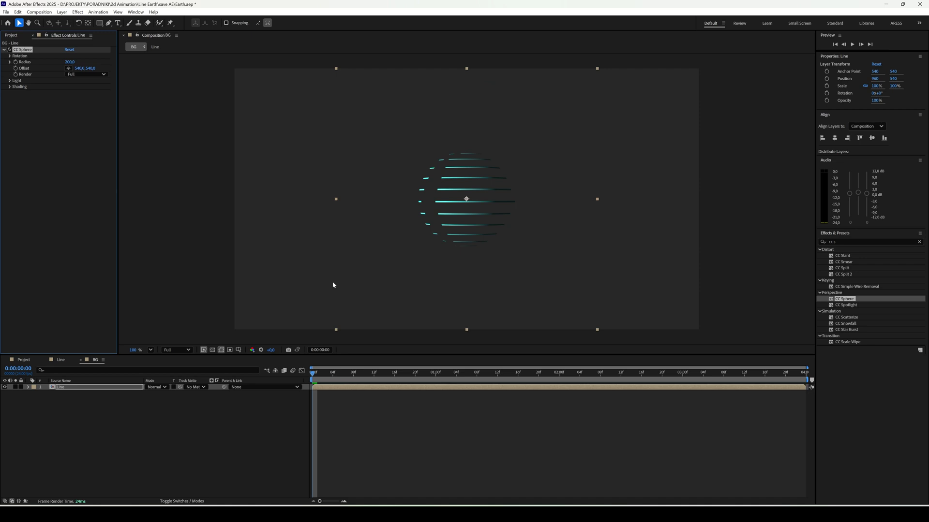
# Set the Line sphere's Rotation X to -24° and Rotation Y to 4°, render only its Outside, and preview.
pyautogui.click(10, 56)
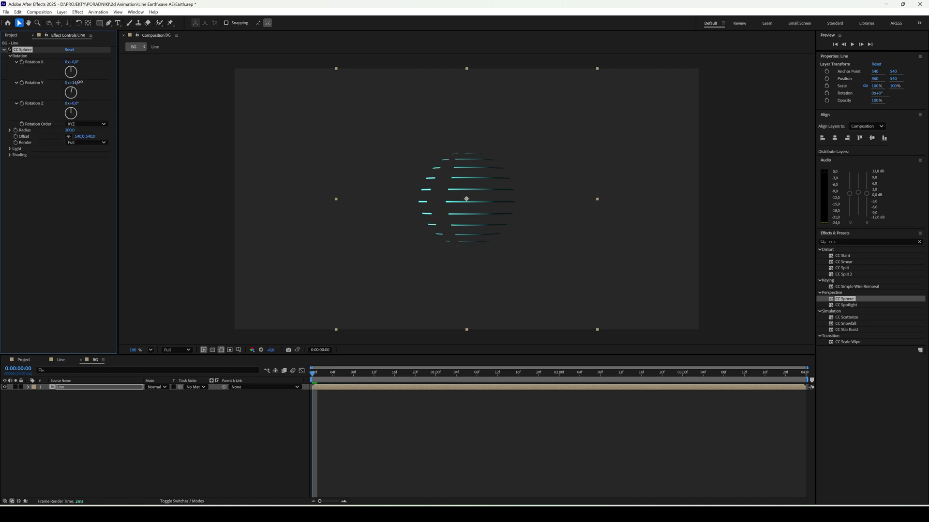
pyautogui.moveTo(79, 83); pyautogui.dragTo(66, 62)
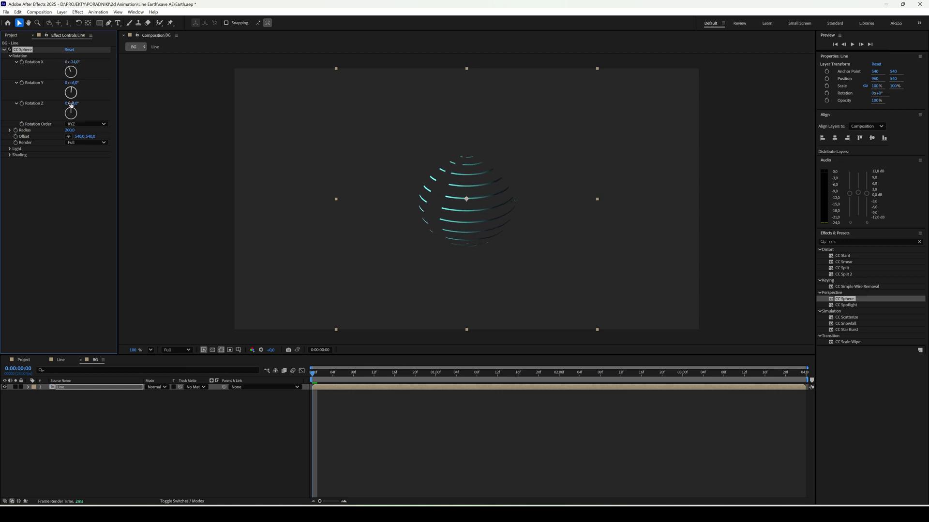
pyautogui.click(84, 142)
pyautogui.click(87, 161)
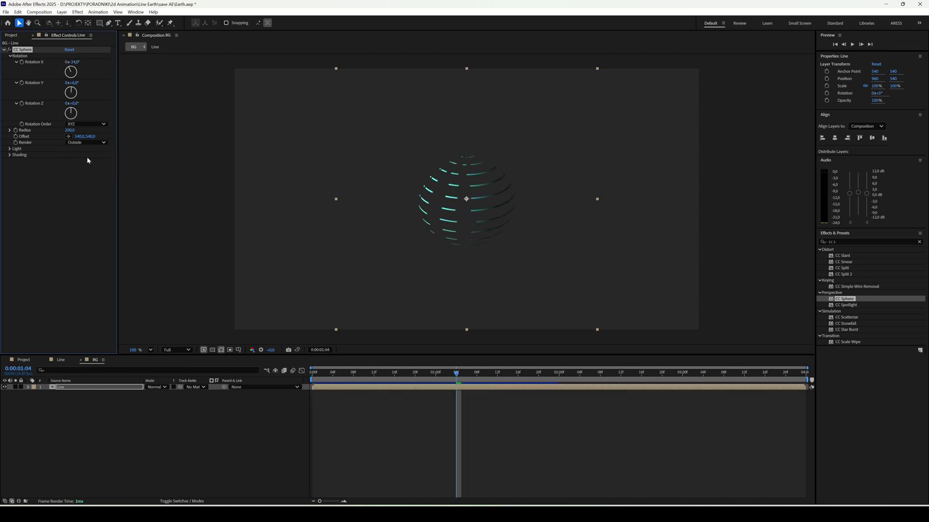
pyautogui.click(444, 366)
pyautogui.press('space')
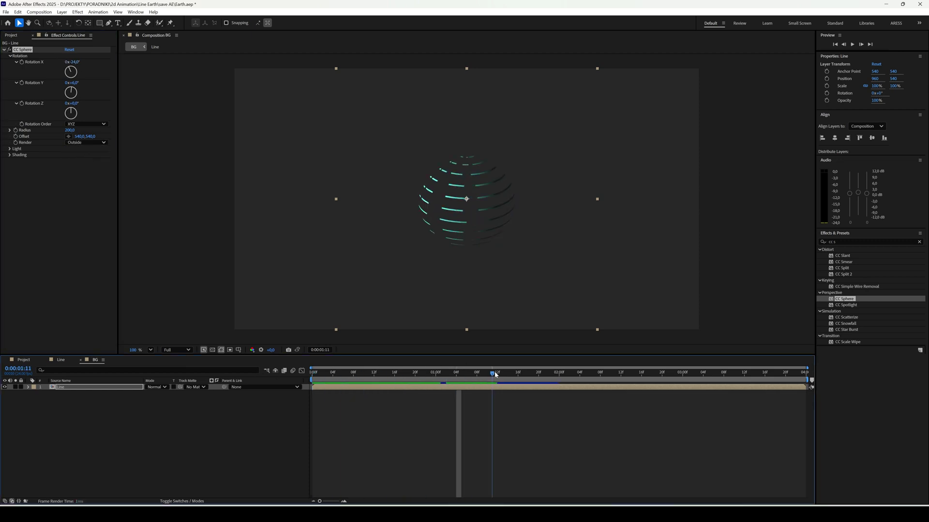
pyautogui.moveTo(566, 362); pyautogui.dragTo(474, 361)
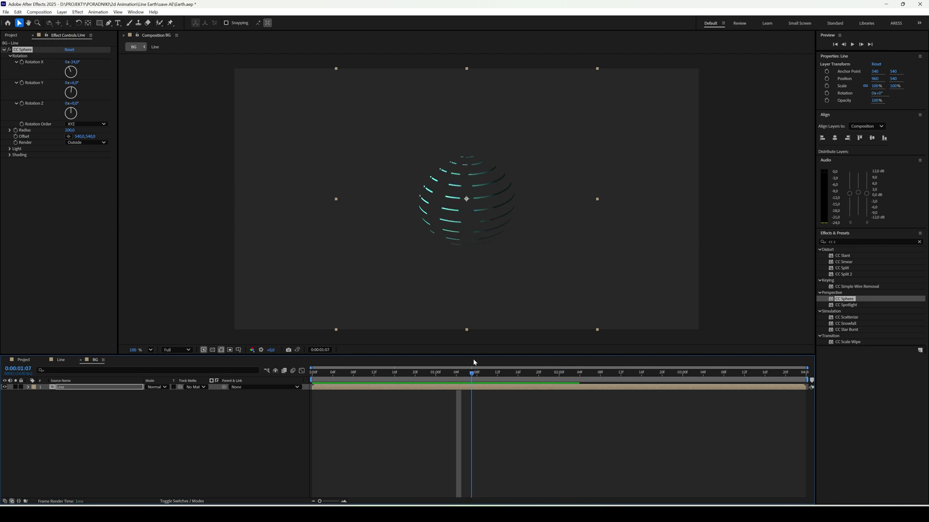
# Set the Line sphere's Light Intensity to 0 and its Ambient shading to 179, and preview the animation.
pyautogui.click(10, 149)
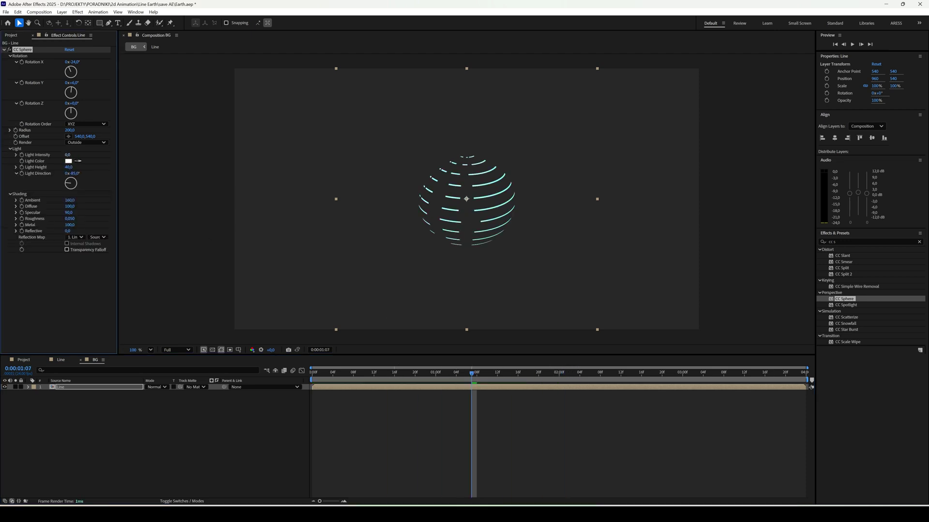
pyautogui.click(10, 149)
pyautogui.moveTo(70, 161); pyautogui.dragTo(74, 161)
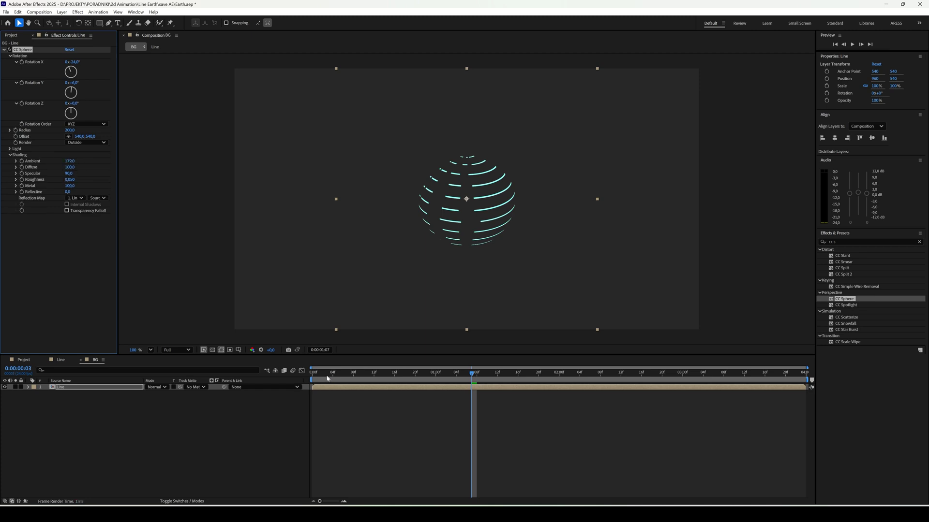
pyautogui.click(274, 414)
pyautogui.press('space')
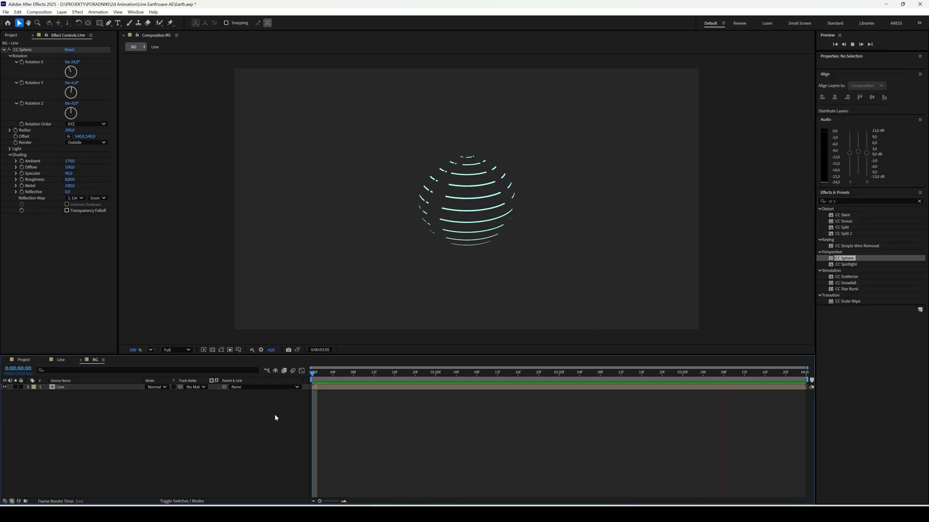
pyautogui.press('space')
# Create a composition from map.jpg and add it as a layer in the BG composition.
pyautogui.click(11, 35)
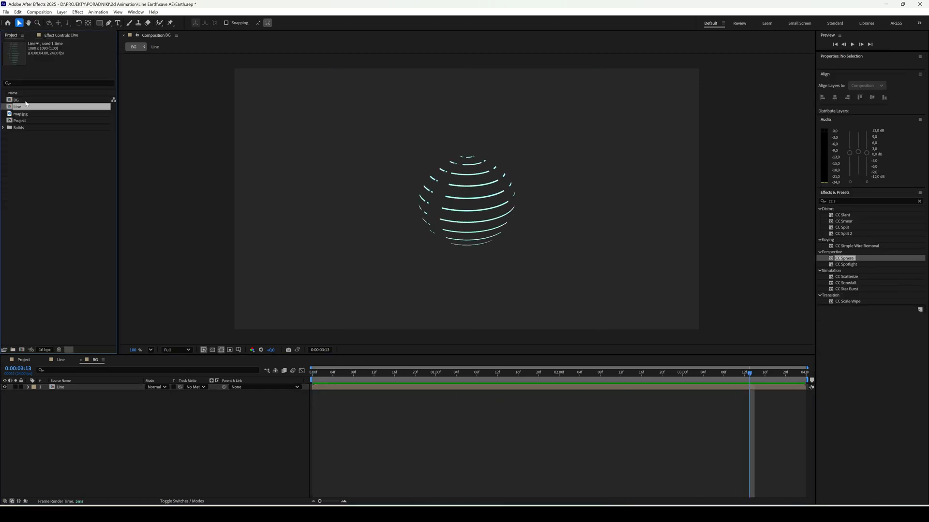
pyautogui.click(27, 116)
pyautogui.moveTo(20, 116); pyautogui.dragTo(32, 350)
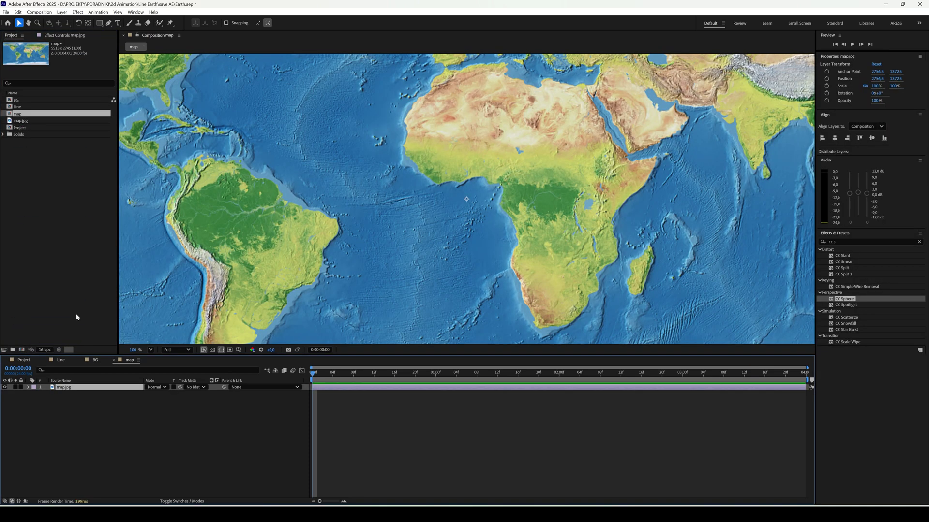
pyautogui.click(95, 361)
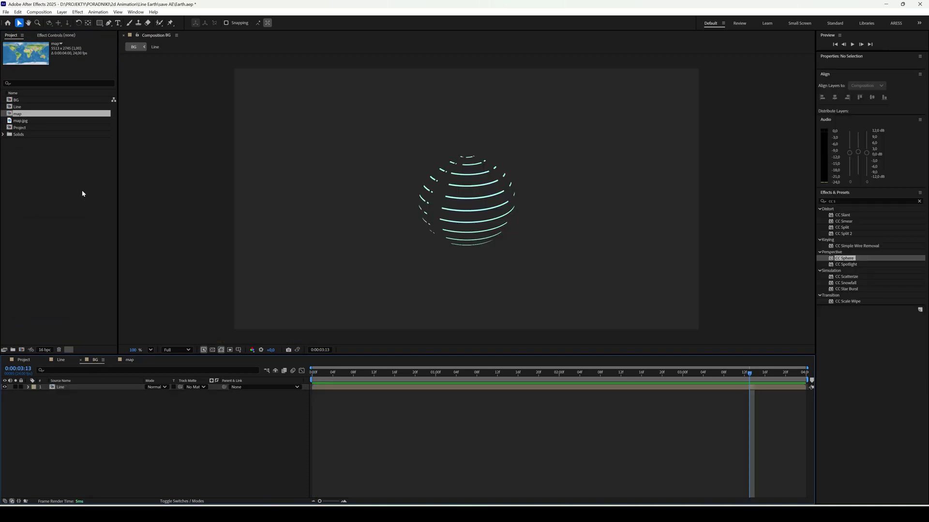
pyautogui.moveTo(25, 118); pyautogui.dragTo(74, 387)
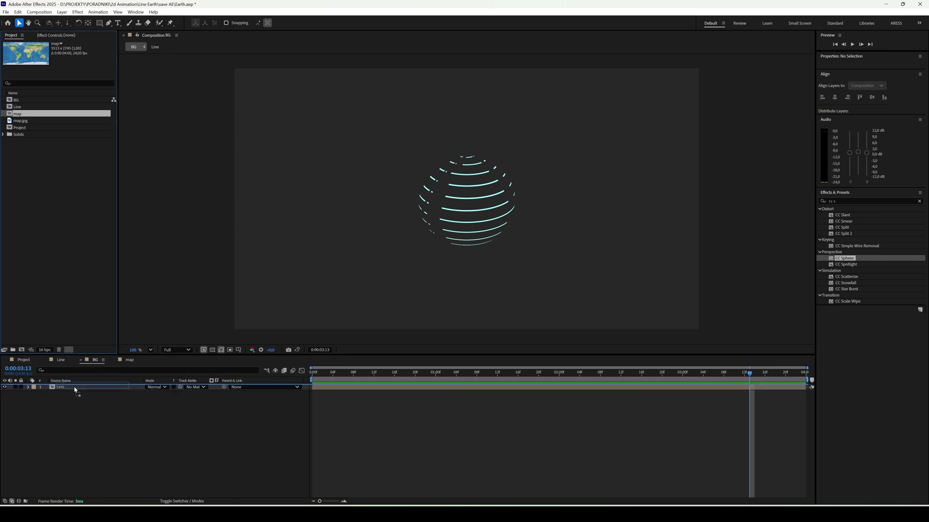
# Apply CC Sphere to the map layer and move that layer below the Line layer.
pyautogui.hotkey('ctrl', 'space')
pyautogui.write('c')
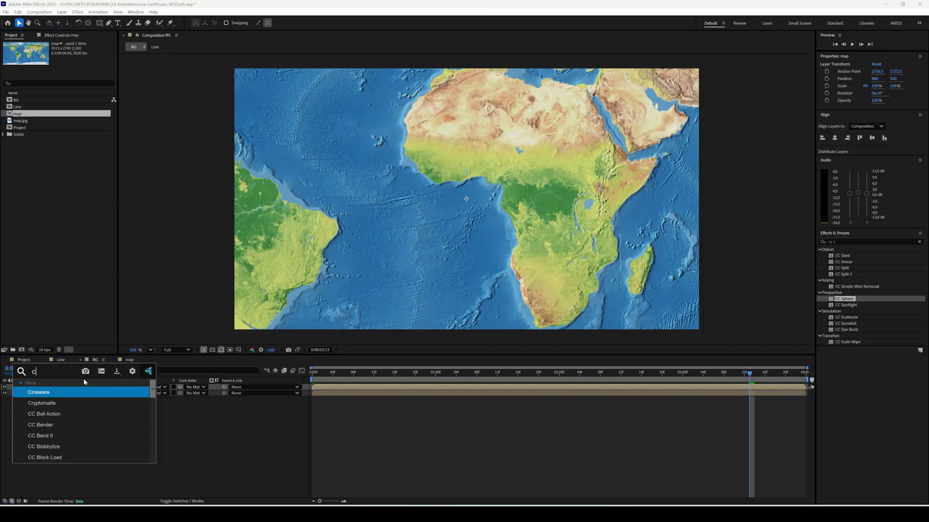
pyautogui.write('c s')
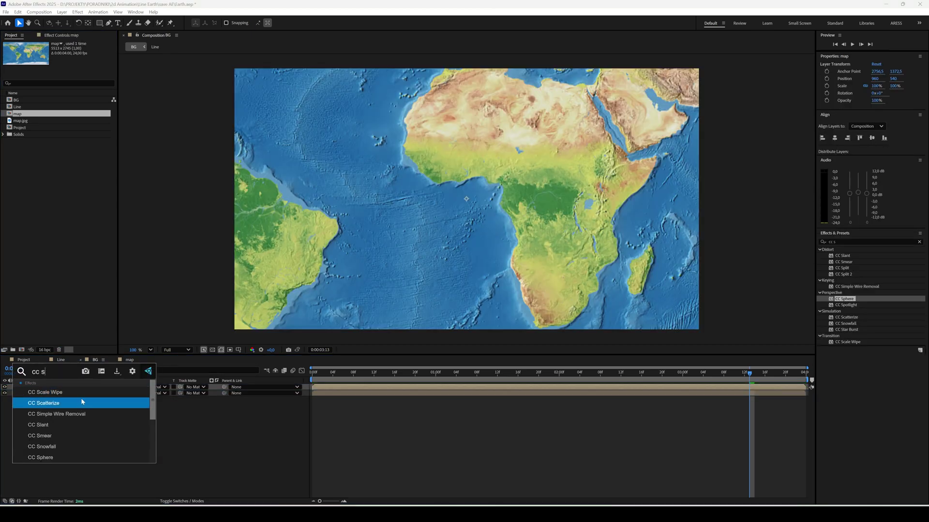
pyautogui.click(72, 455)
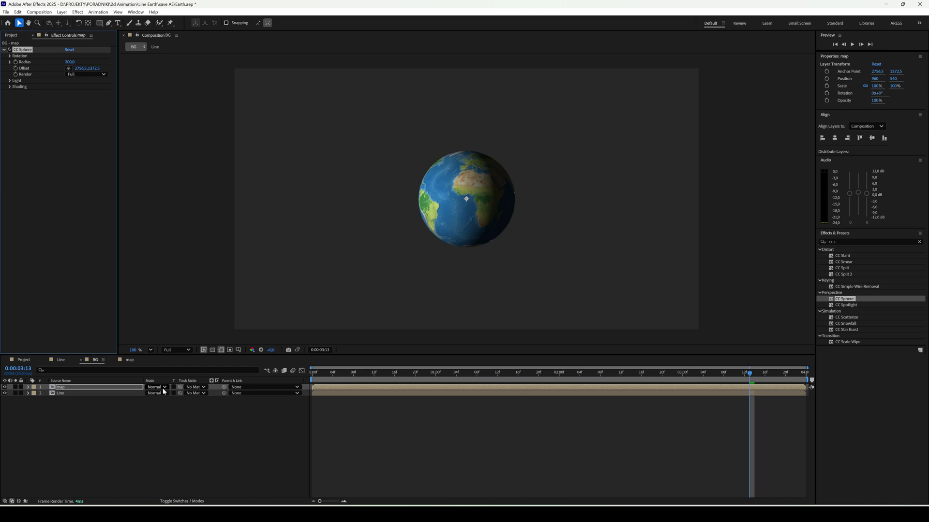
pyautogui.moveTo(75, 389); pyautogui.dragTo(74, 399)
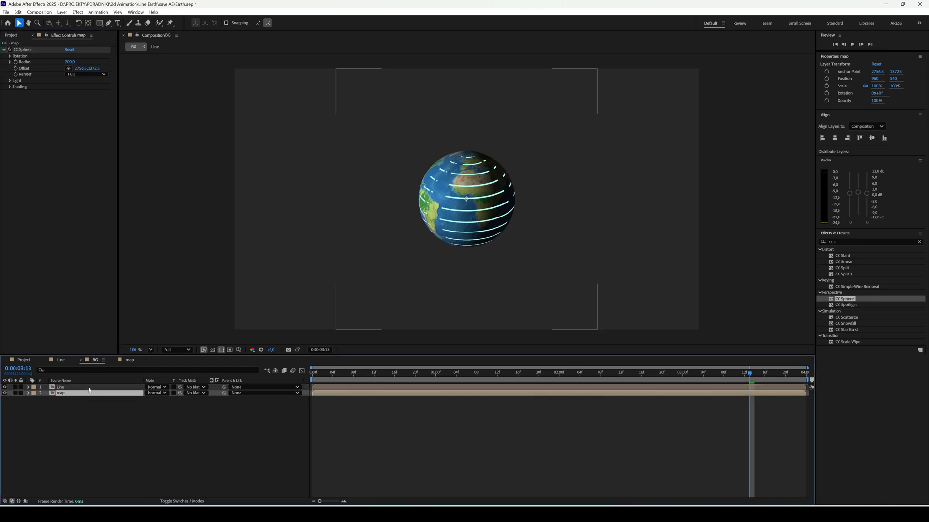
# Reduce the map sphere's Radius to 159 so it sits inside the line globe, and preview from the first frame.
pyautogui.click(73, 63)
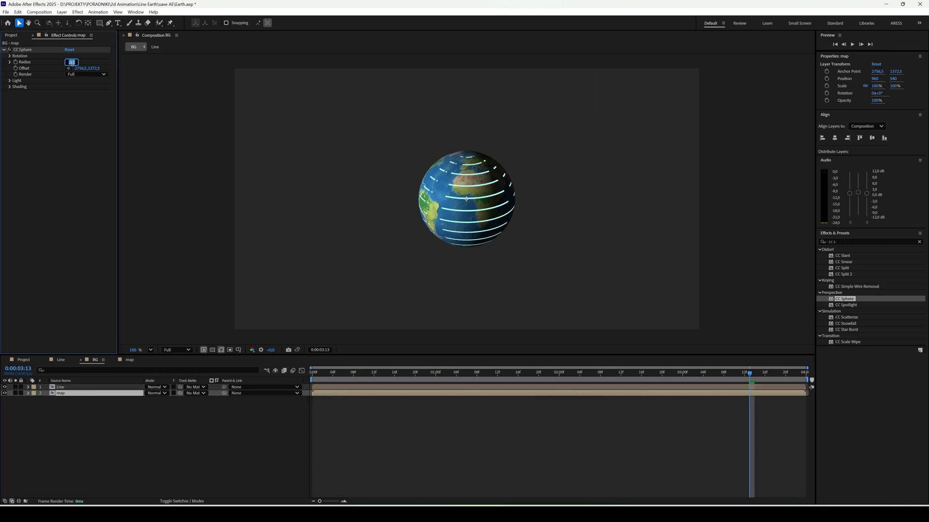
pyautogui.write('150')
pyautogui.press('Return')
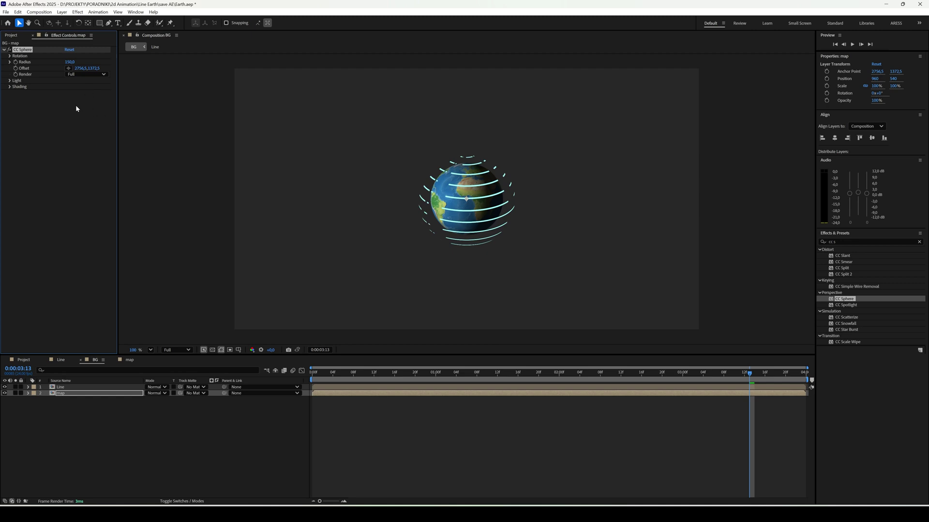
pyautogui.moveTo(69, 62); pyautogui.dragTo(74, 62)
pyautogui.moveTo(320, 373); pyautogui.dragTo(309, 375)
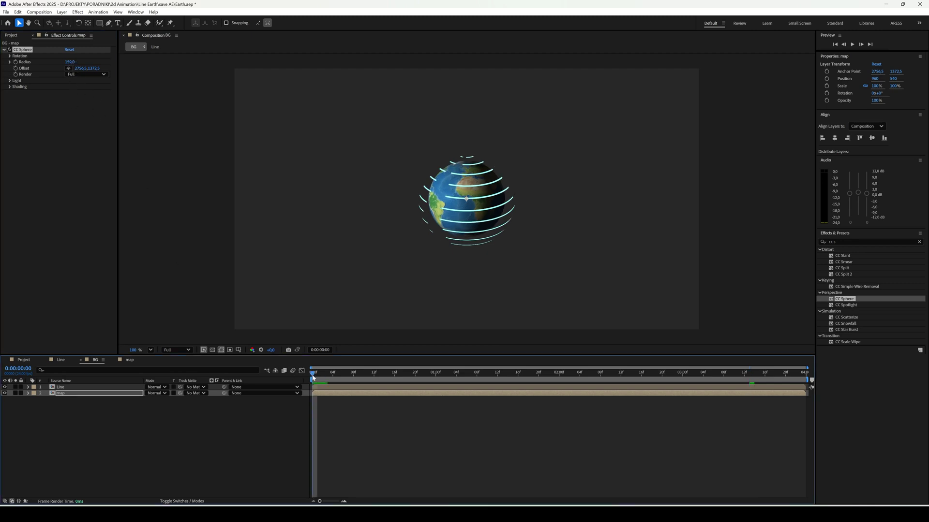
pyautogui.press('space')
pyautogui.press('space')
# Expand the Line sphere's Rotation settings and match the map sphere to them by setting its Rotation X to -24°.
pyautogui.click(61, 387)
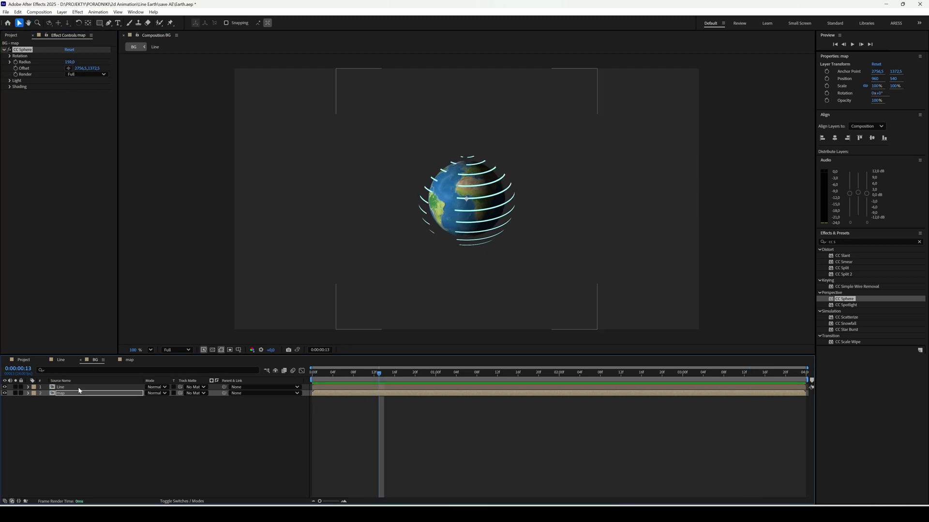
pyautogui.click(28, 387)
pyautogui.click(35, 393)
pyautogui.click(41, 400)
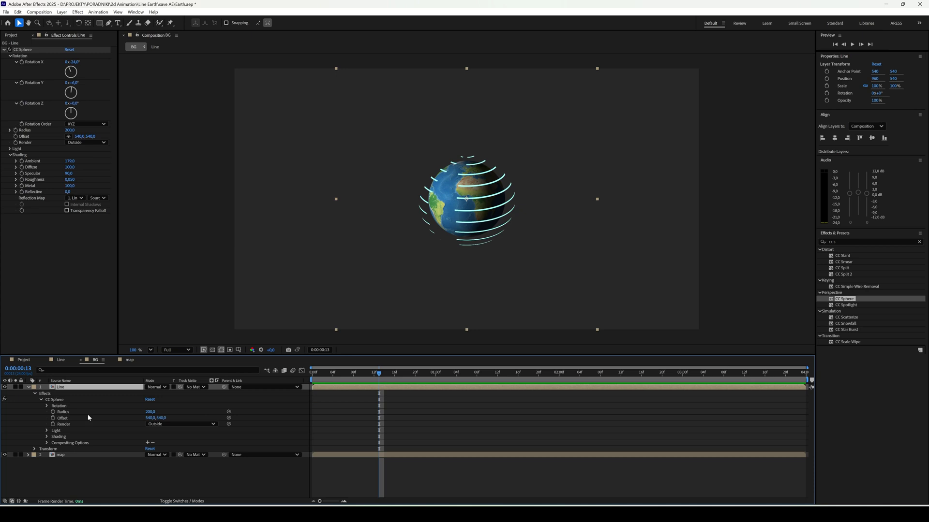
pyautogui.click(47, 406)
pyautogui.click(61, 480)
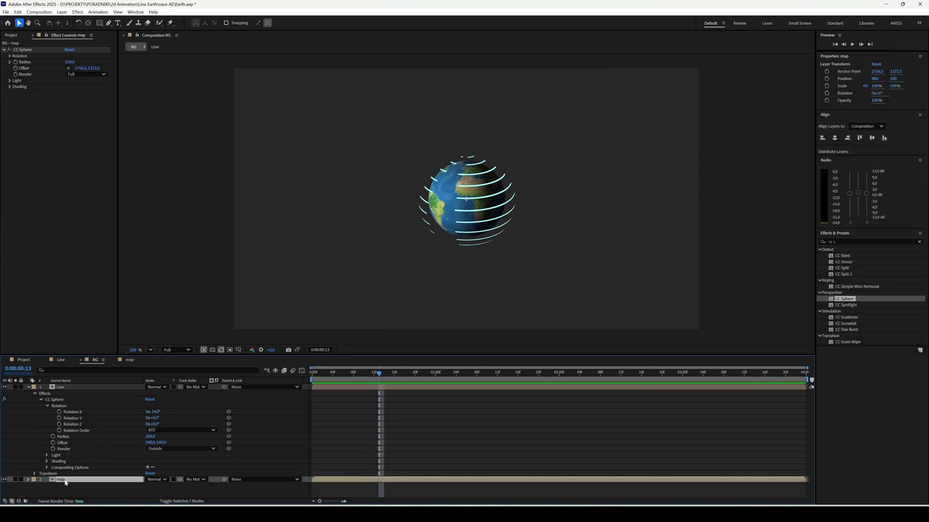
pyautogui.click(10, 56)
pyautogui.click(74, 62)
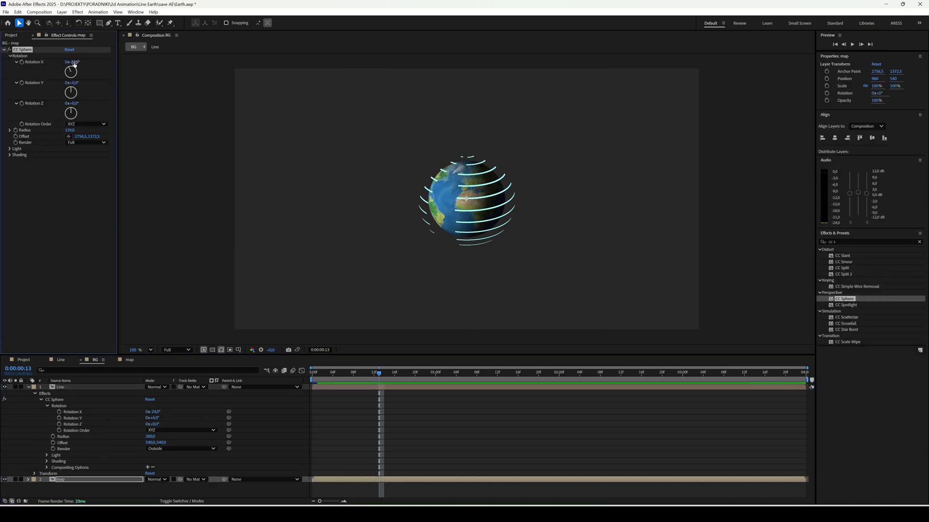
# Animate the map sphere's Rotation Y from 0° at the first frame to -32° near the composition's end, and preview it.
pyautogui.click(315, 376)
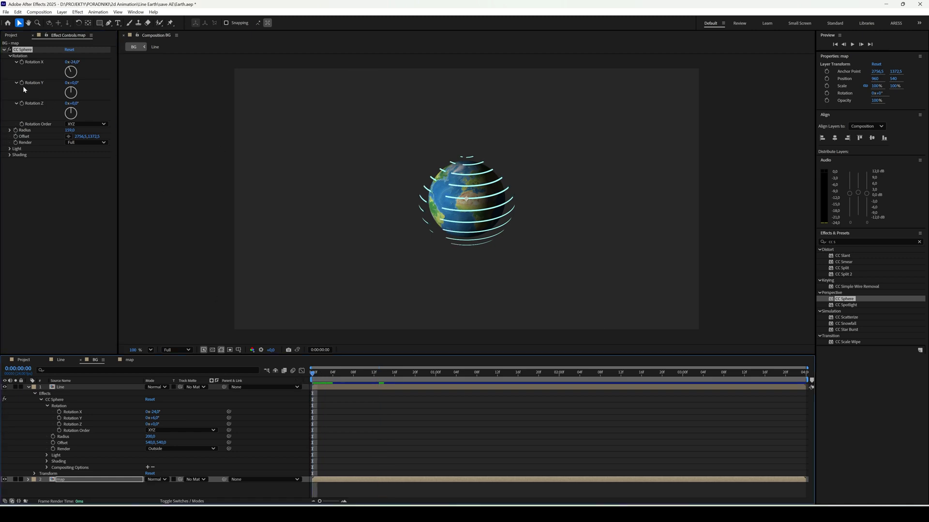
pyautogui.moveTo(789, 372)
pyautogui.mouseDown()
pyautogui.moveTo(729, 372)
pyautogui.moveTo(802, 372)
pyautogui.mouseUp()
pyautogui.moveTo(71, 82); pyautogui.dragTo(49, 83)
pyautogui.click(317, 368)
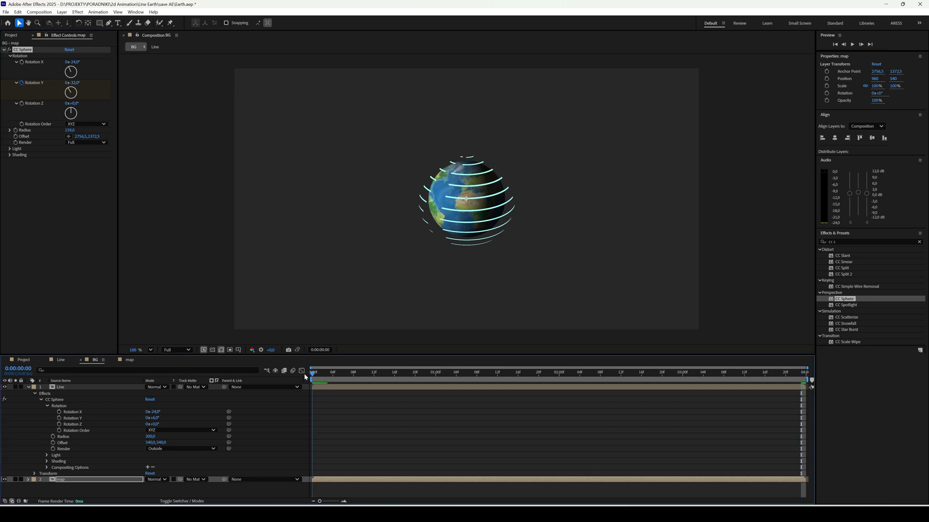
pyautogui.press('space')
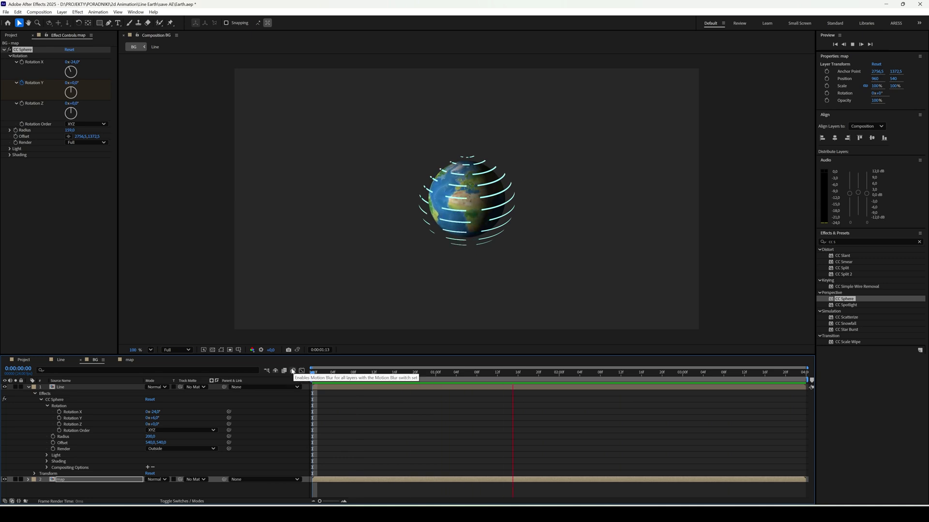
pyautogui.press('space')
pyautogui.press("'")
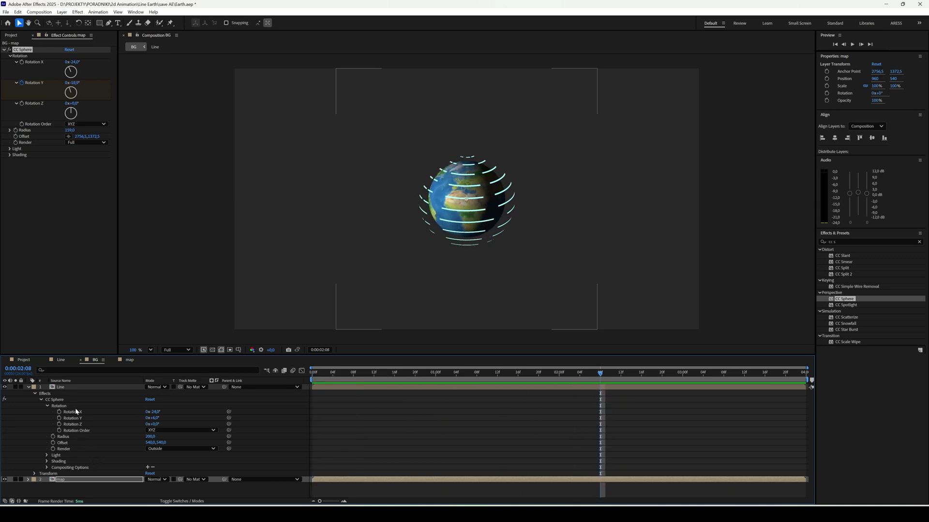
# Apply the Deep Glow effect to the Line layer.
pyautogui.click(68, 389)
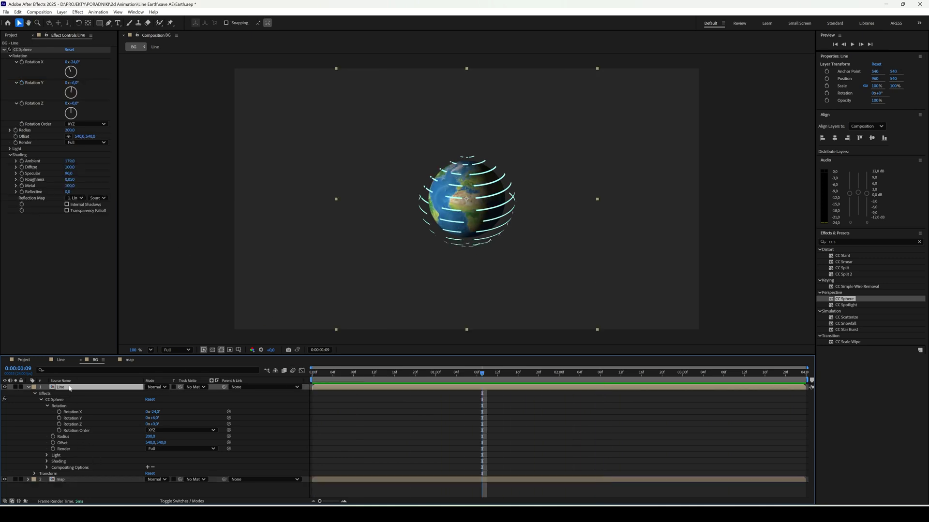
pyautogui.hotkey('ctrl', 'space')
pyautogui.write('deep')
pyautogui.press('Return')
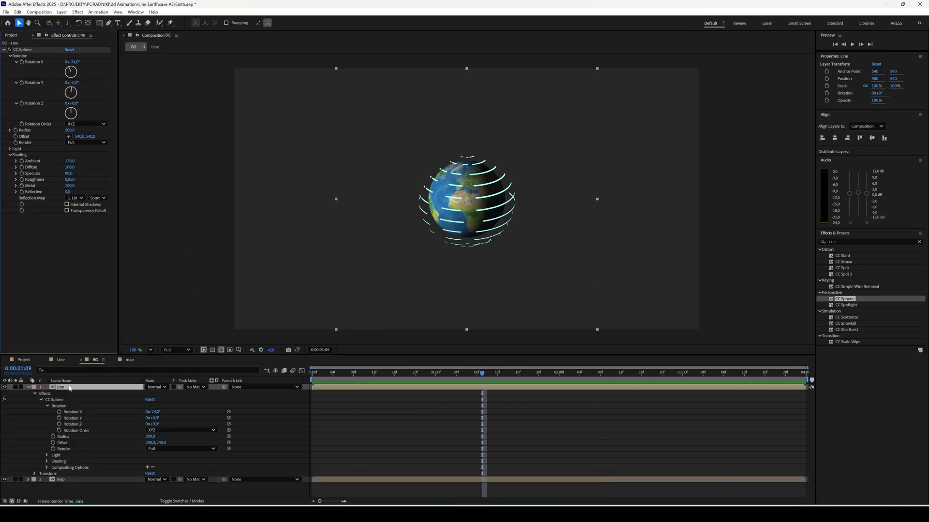
# Soften the Line layer's Deep Glow by lowering its Exposure to 0.02 and reducing its Radius, and preview the glow.
pyautogui.moveTo(24, 234); pyautogui.dragTo(0, 234)
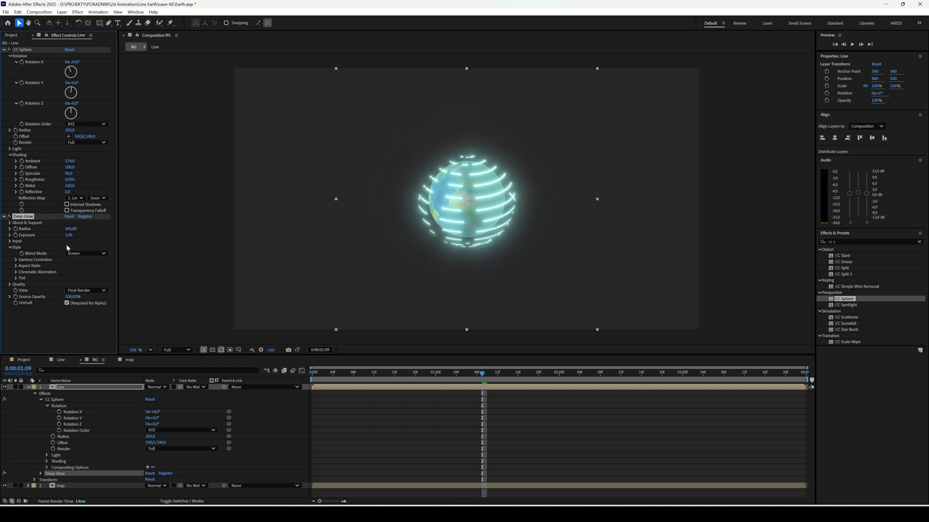
pyautogui.moveTo(62, 236); pyautogui.dragTo(37, 238)
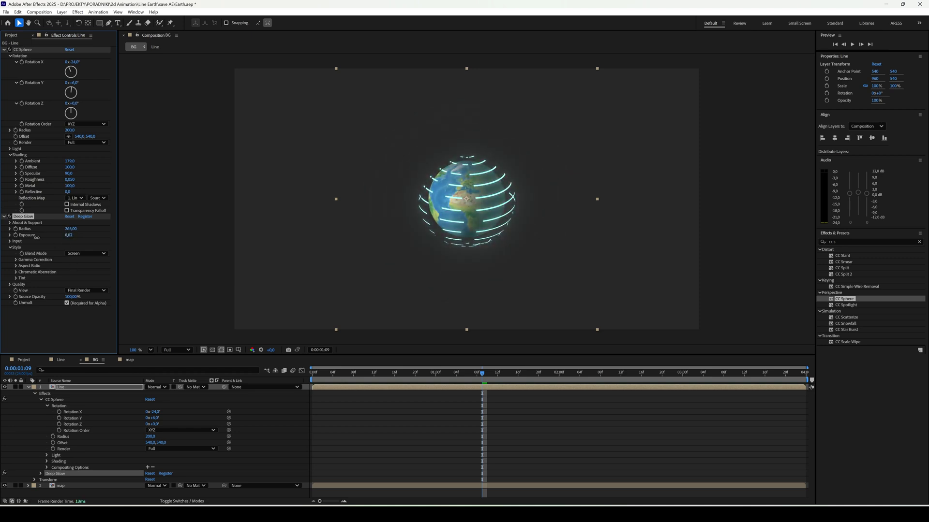
pyautogui.press('space')
pyautogui.press('space')
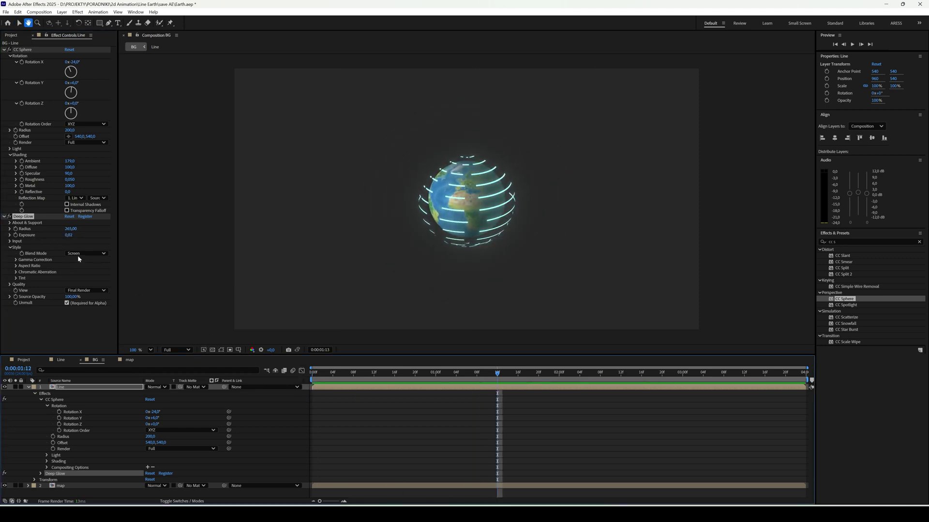
pyautogui.moveTo(66, 230); pyautogui.dragTo(40, 235)
# In the Line composition, shift Shape Layer 8 and Shape Layer 3 to the left and Shape Layer 6 to the right.
pyautogui.click(60, 360)
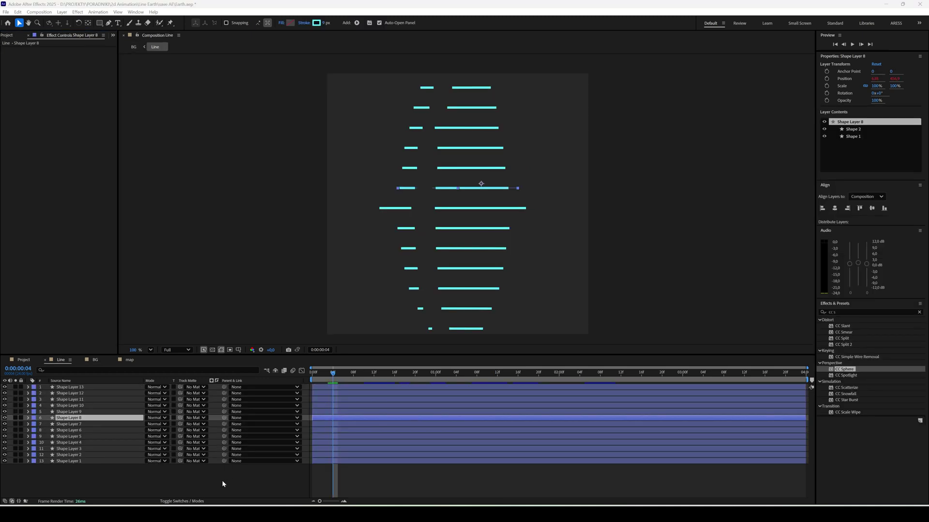
pyautogui.click(438, 186)
pyautogui.moveTo(436, 187); pyautogui.dragTo(402, 189)
pyautogui.click(438, 228)
pyautogui.click(491, 232)
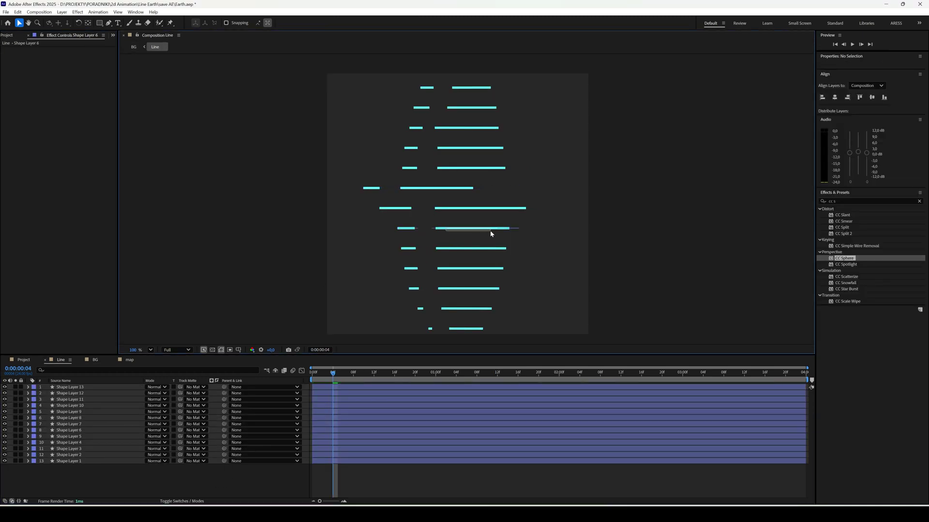
pyautogui.click(498, 229)
pyautogui.click(504, 231)
pyautogui.moveTo(504, 230); pyautogui.dragTo(560, 230)
pyautogui.click(114, 448)
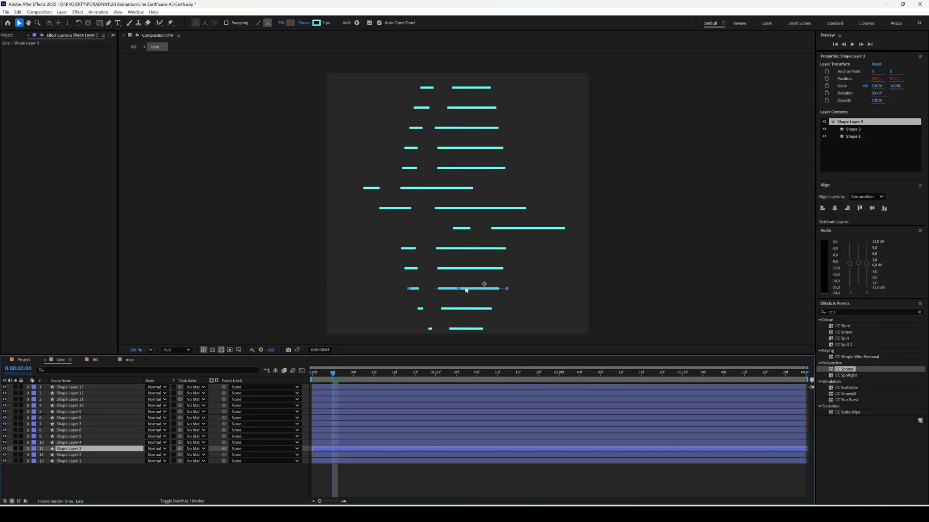
pyautogui.moveTo(465, 290); pyautogui.dragTo(407, 290)
# Shift Shape Layers 10, 11 and 1 to the right and 12 and 5 to the left, and preview the BG composition.
pyautogui.click(481, 148)
pyautogui.moveTo(482, 148); pyautogui.dragTo(523, 153)
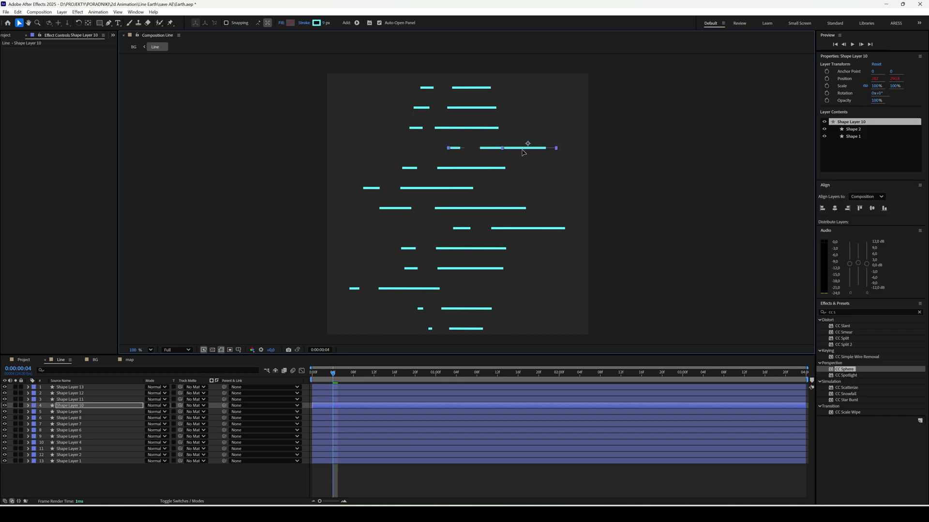
pyautogui.click(85, 393)
pyautogui.moveTo(467, 108); pyautogui.dragTo(394, 110)
pyautogui.moveTo(468, 128); pyautogui.dragTo(488, 131)
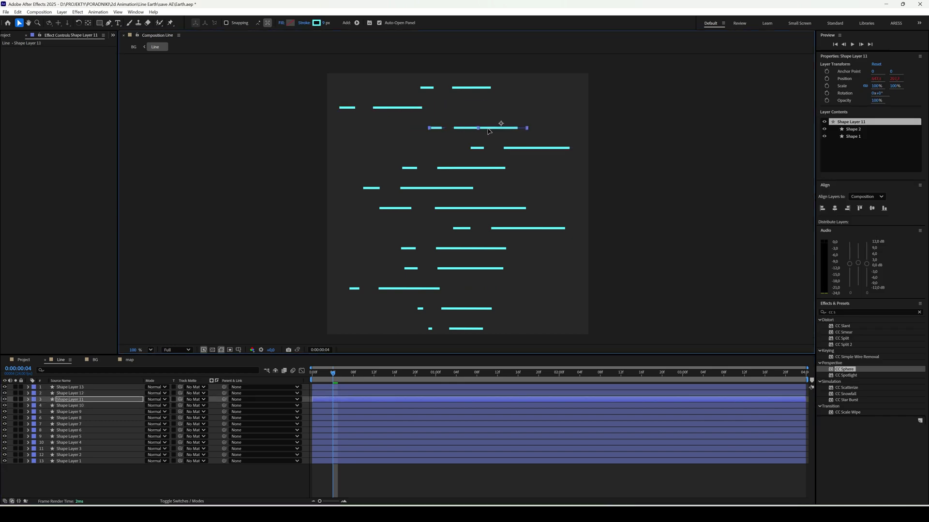
pyautogui.moveTo(461, 251); pyautogui.dragTo(418, 251)
pyautogui.moveTo(459, 331); pyautogui.dragTo(487, 331)
pyautogui.click(99, 361)
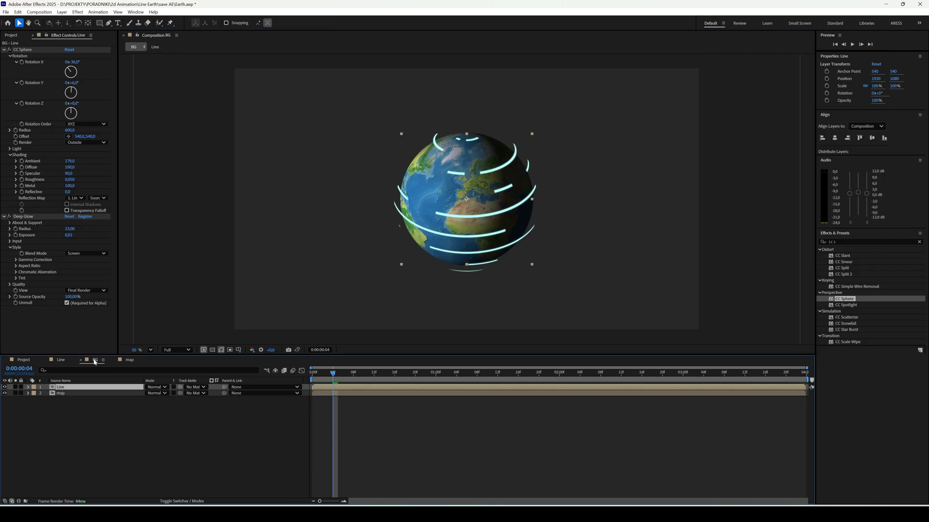
pyautogui.press('space')
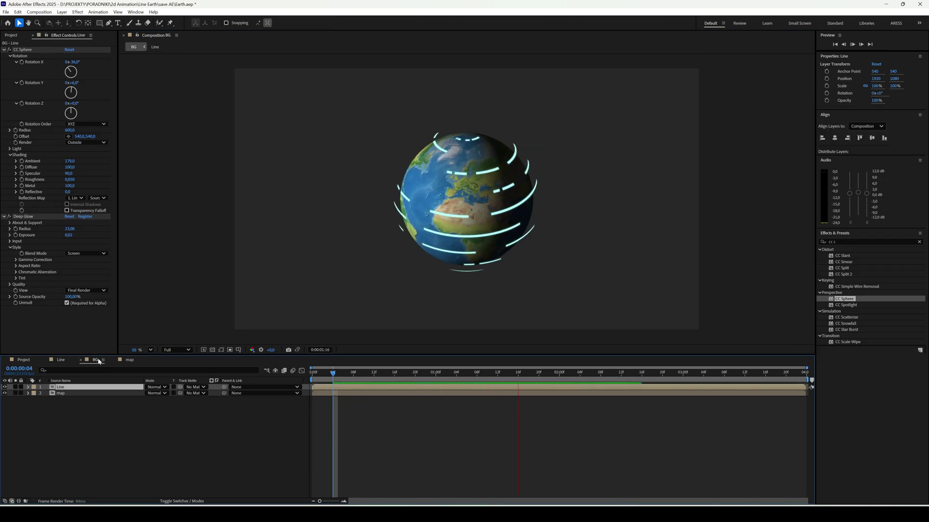